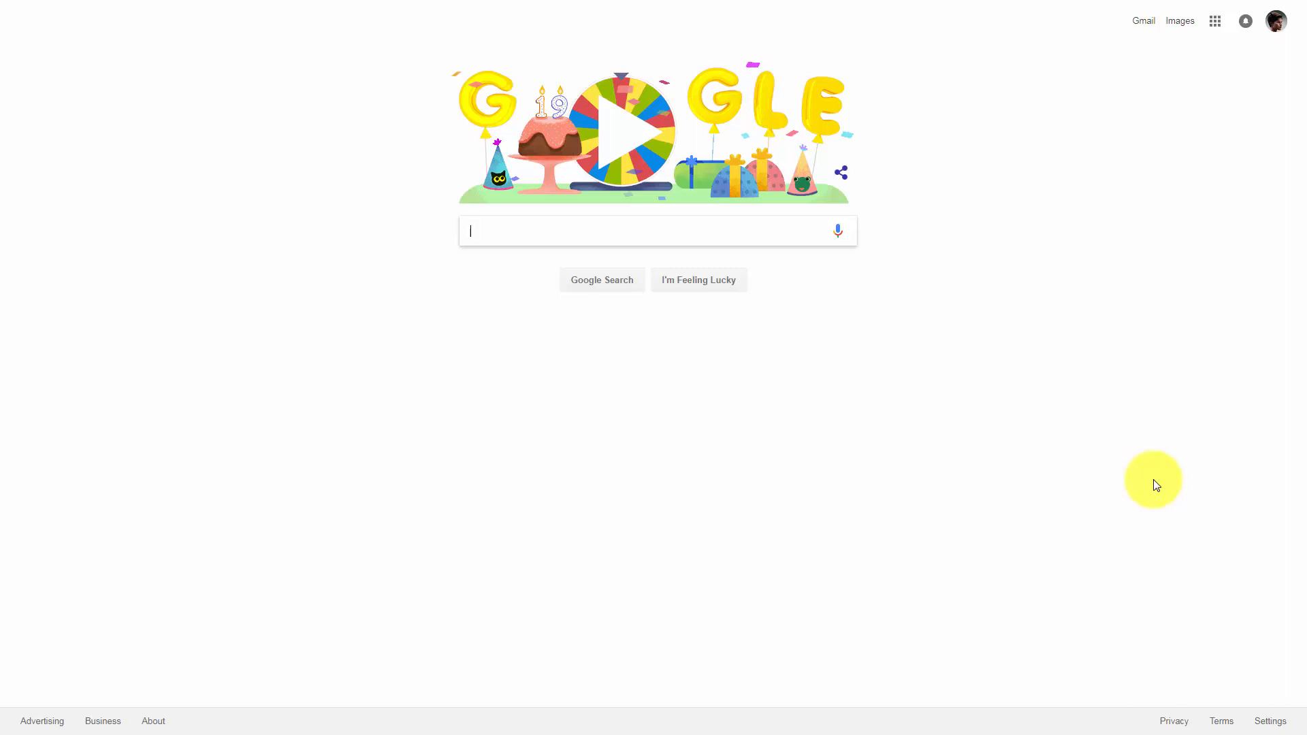
Search Google for "google classroom", open the Classroom sign-in result and continue with the signed-in account
type("google classroom")
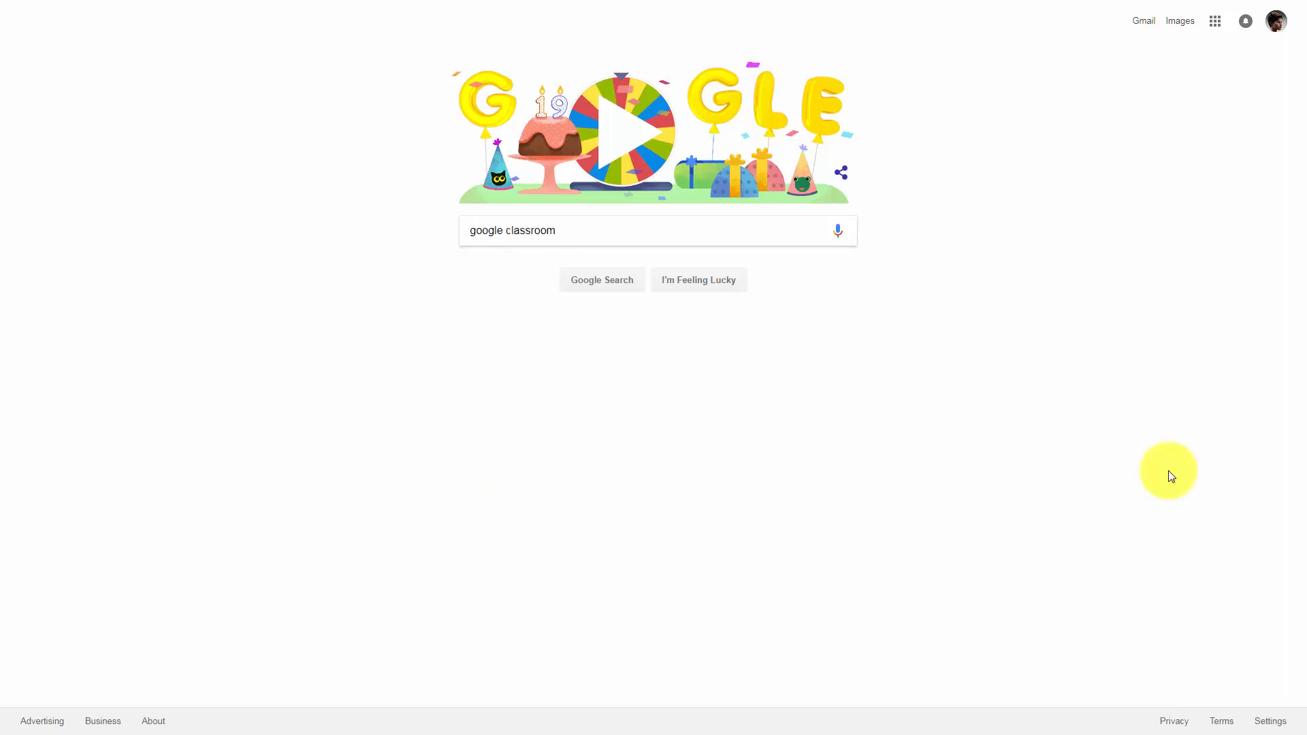
left_click(585, 280)
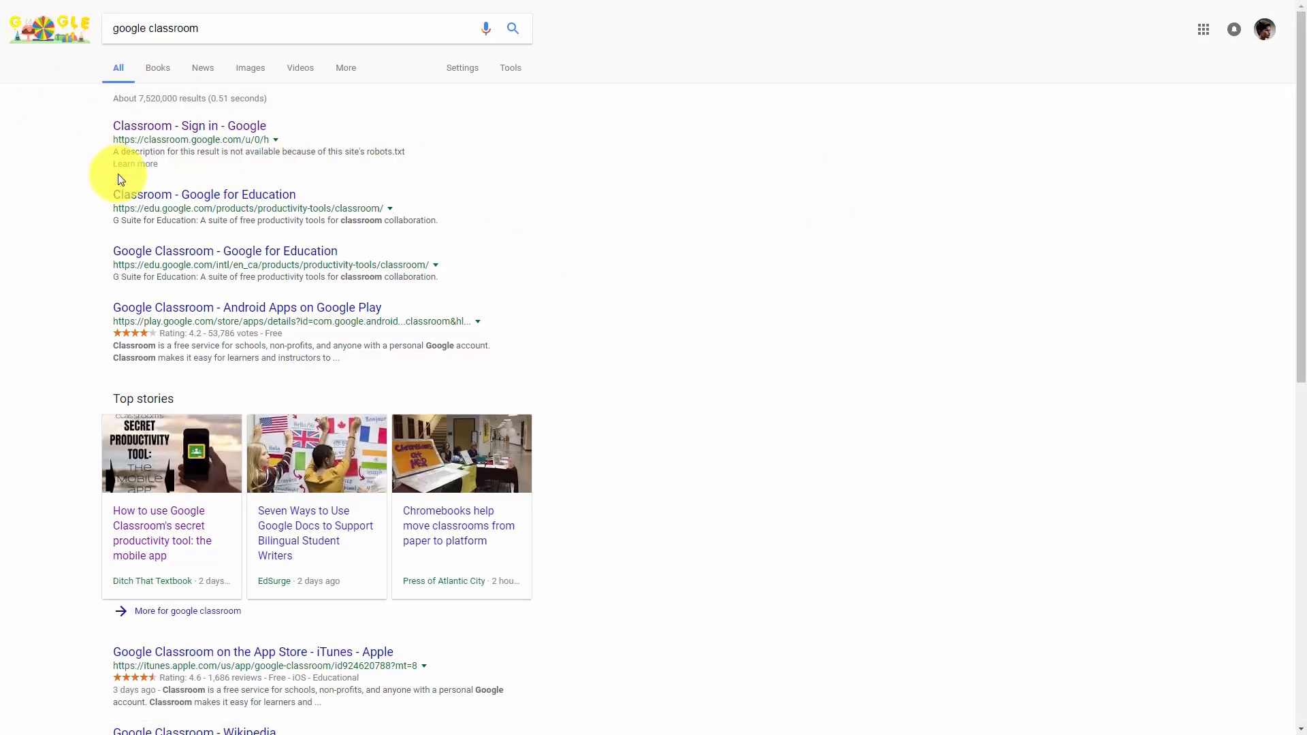
left_click(198, 128)
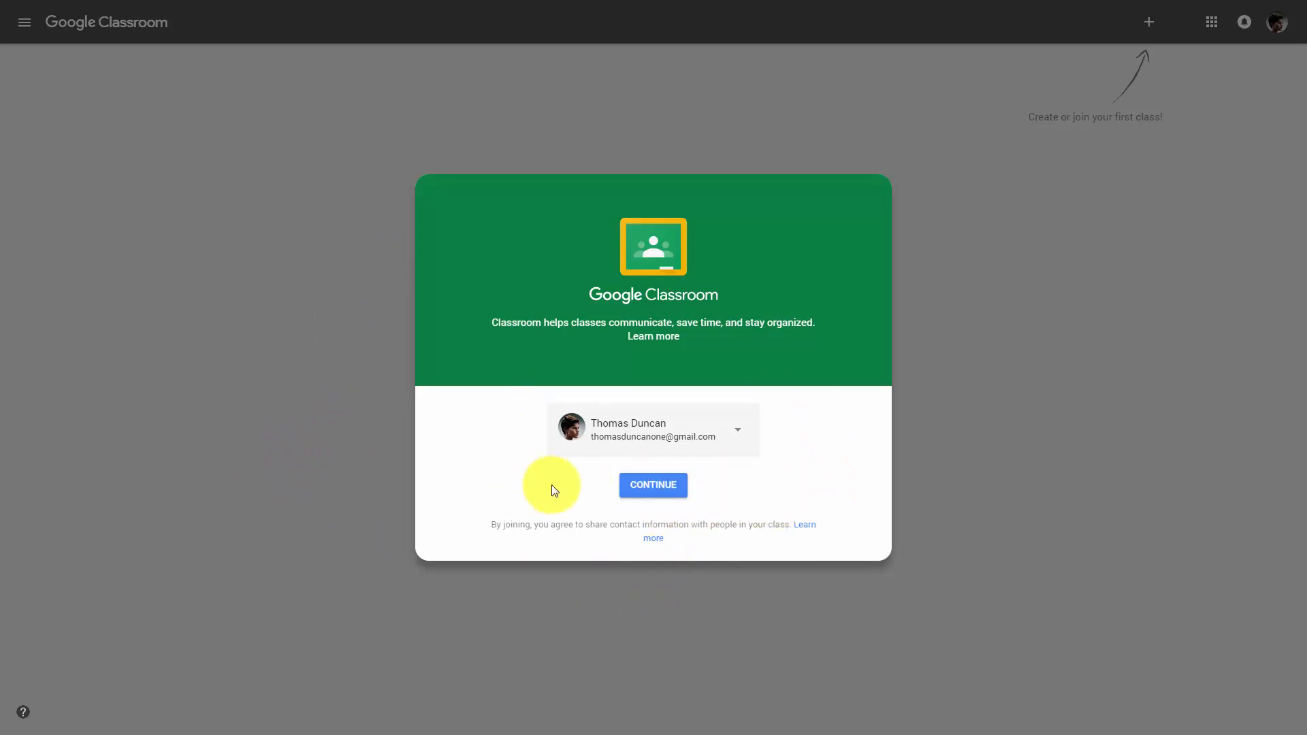
left_click(346, 280)
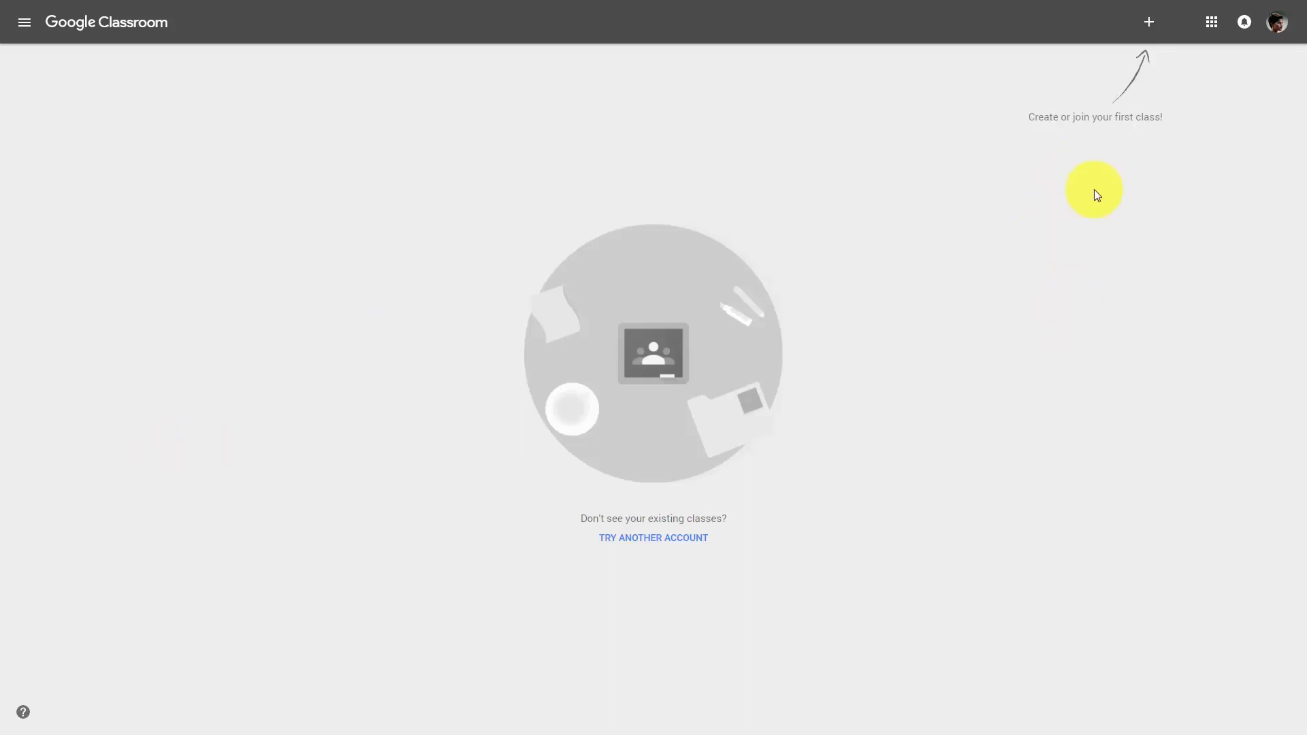
Start creating a class and accept the notice about not using Classroom at a school with students
left_click(1149, 25)
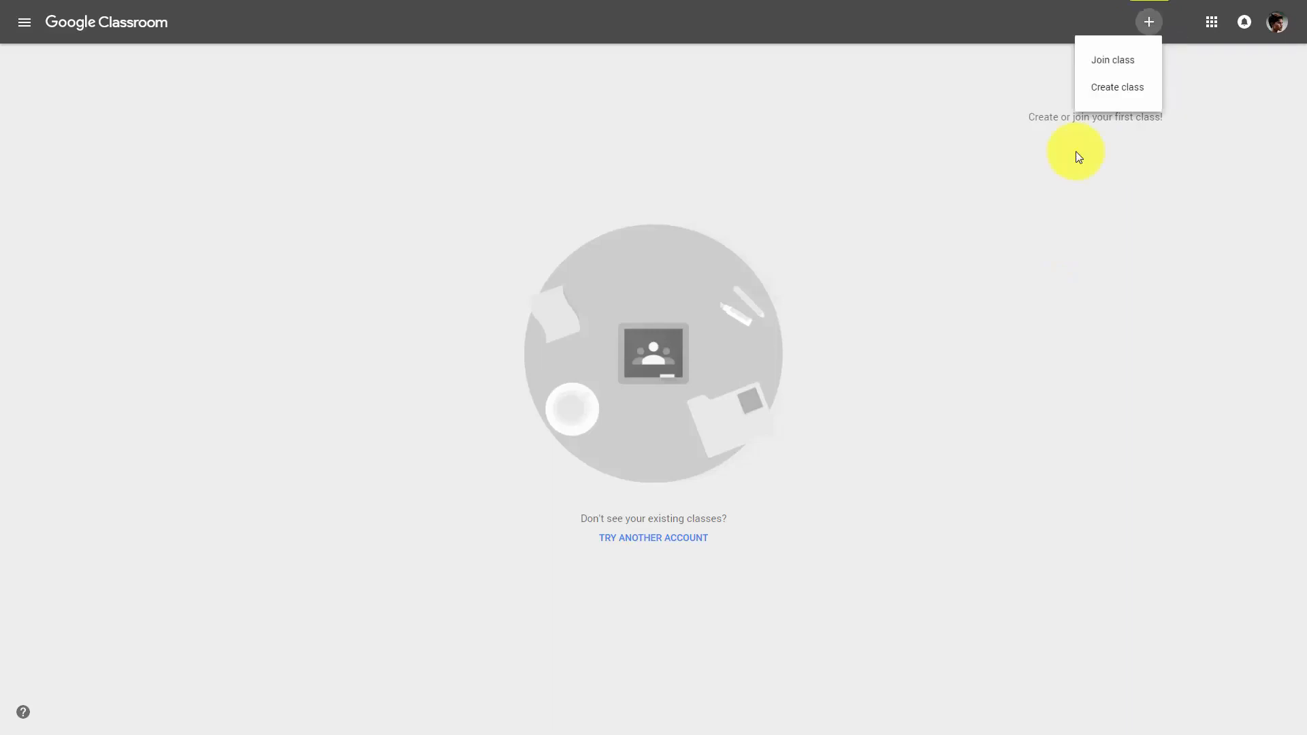
left_click(1118, 88)
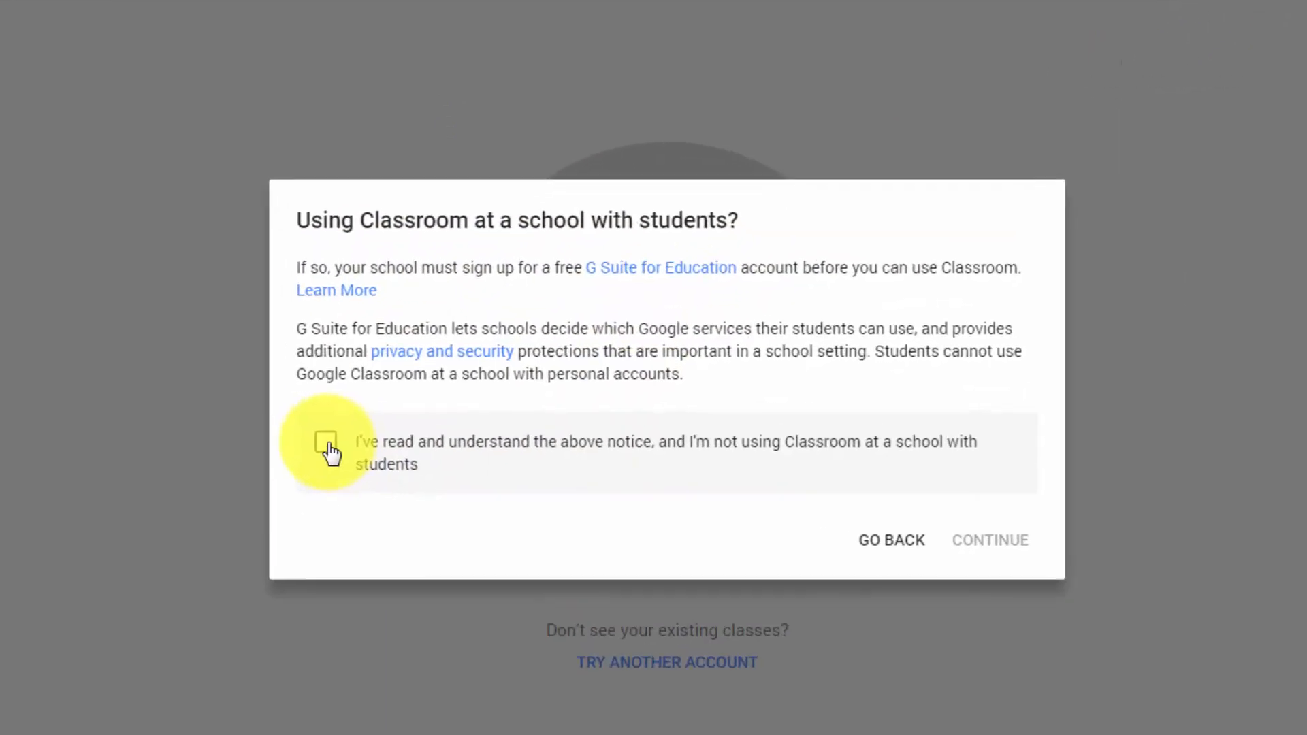
left_click(326, 443)
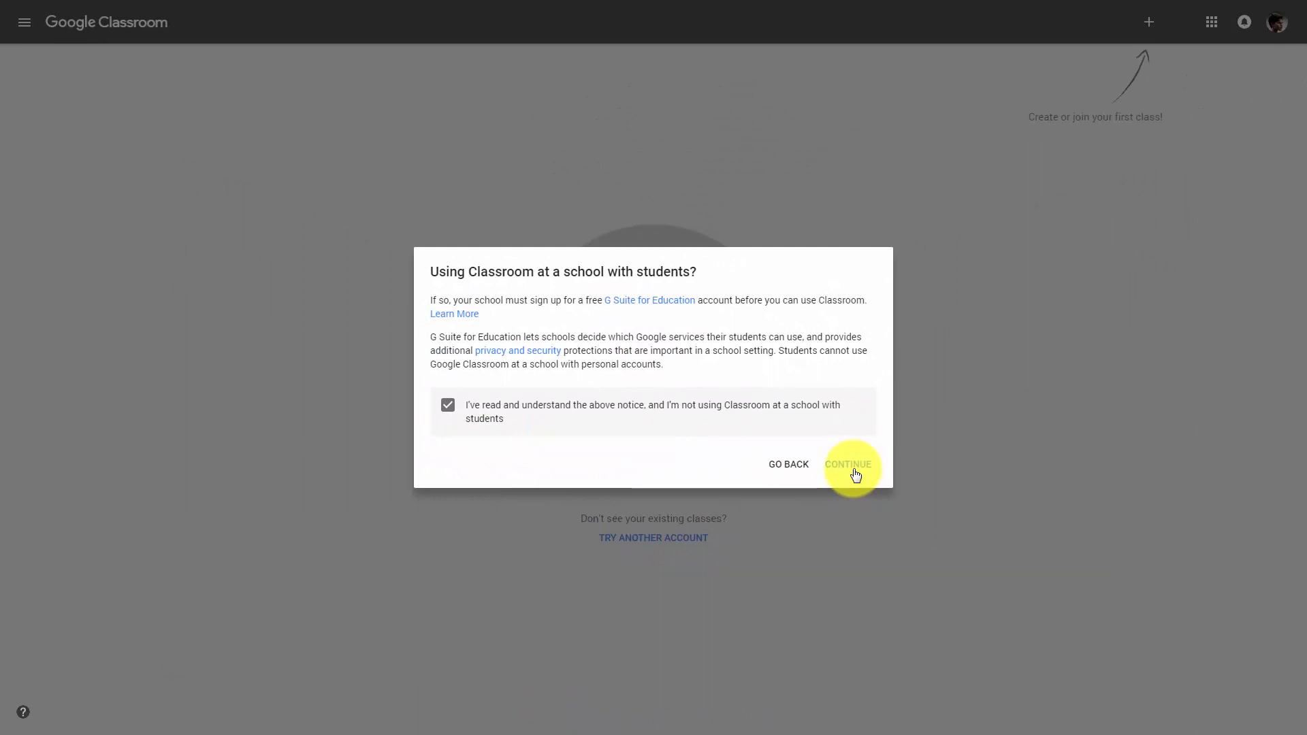
left_click(851, 465)
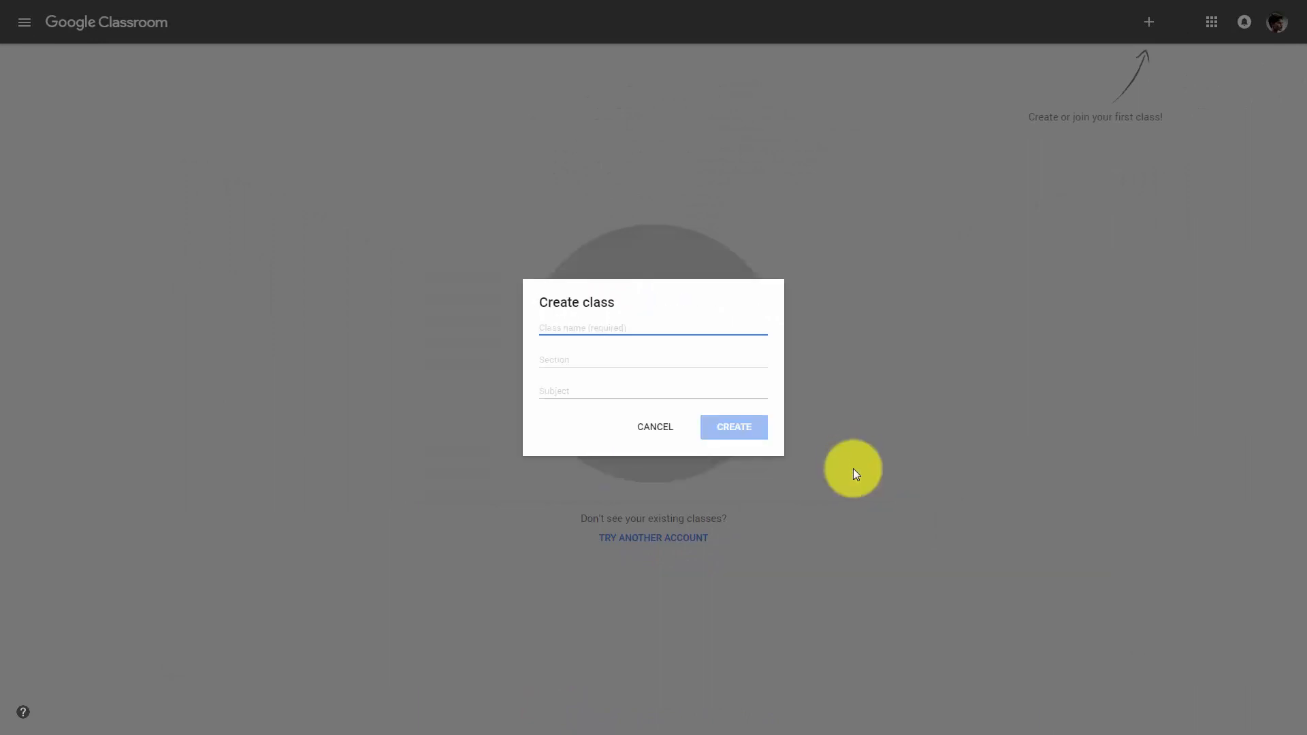
Create the class "Get Productive with G-Tools" with section One and subject Productivity, and dismiss the what's-new notice
type("Get Productive with G-Tools")
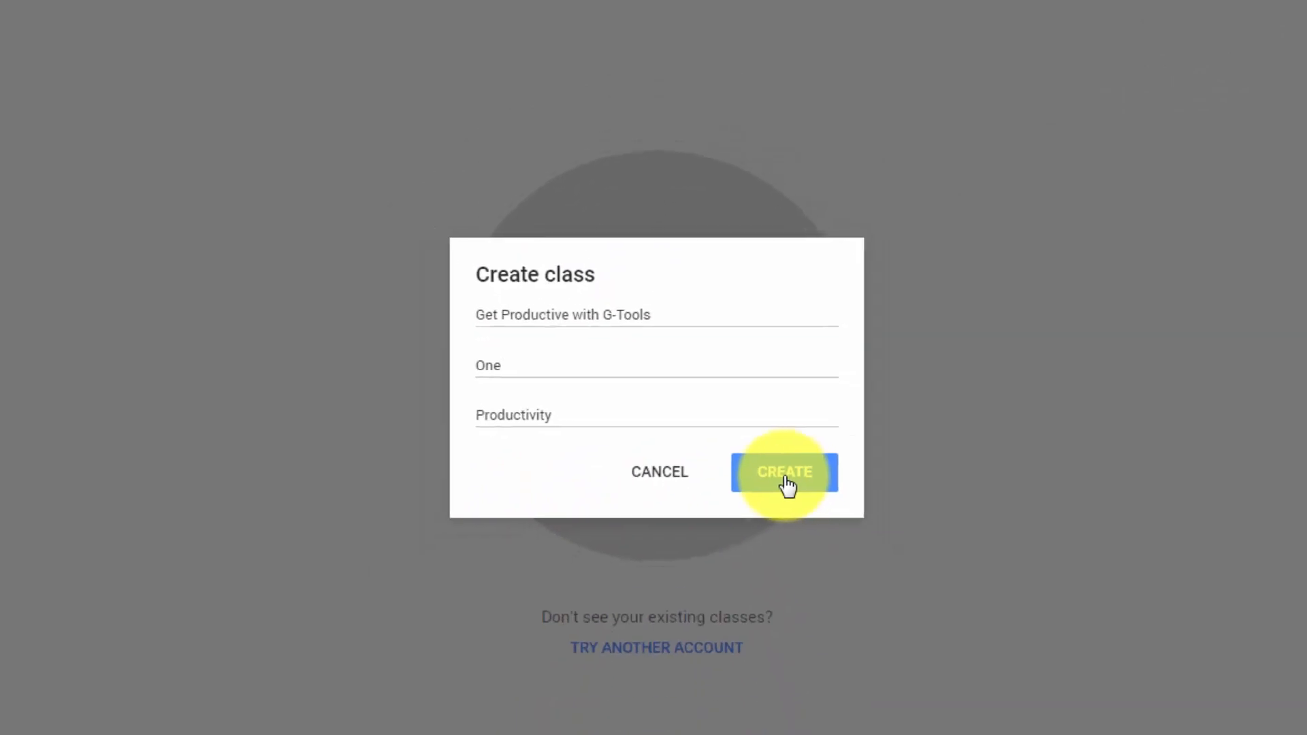
left_click(734, 428)
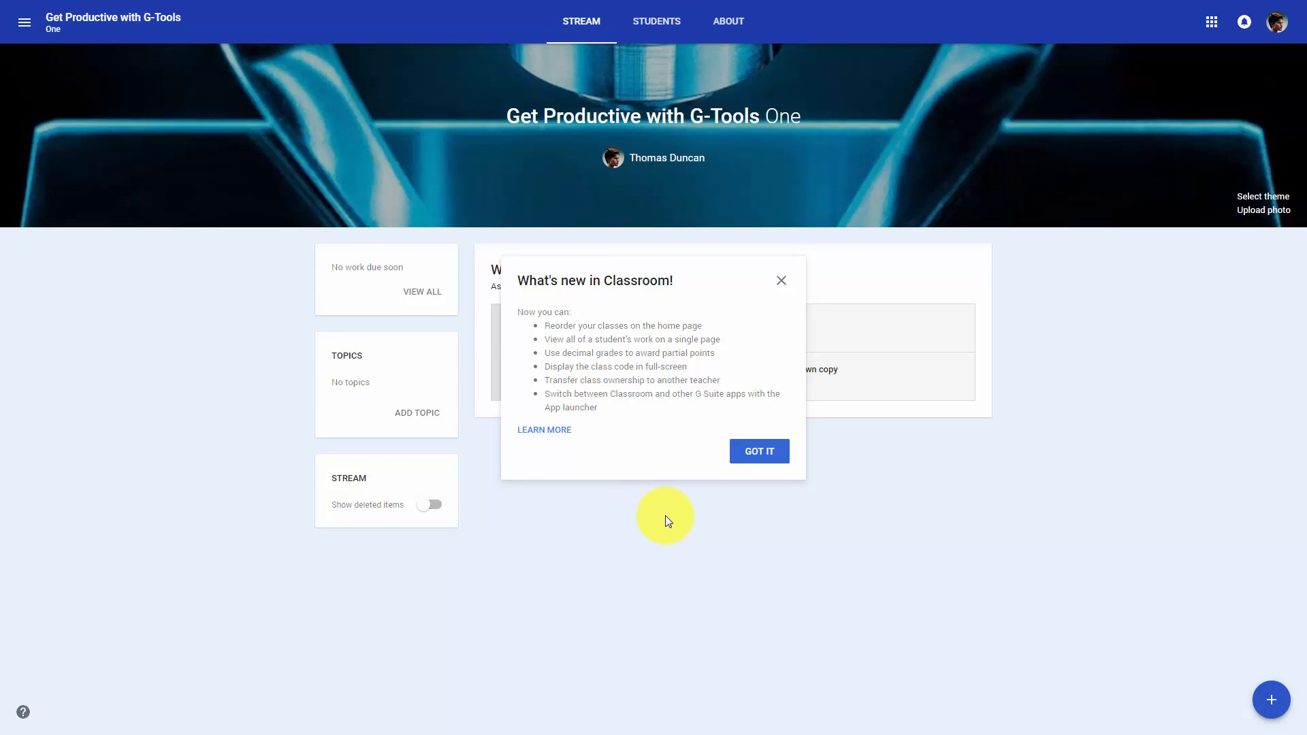
left_click(752, 452)
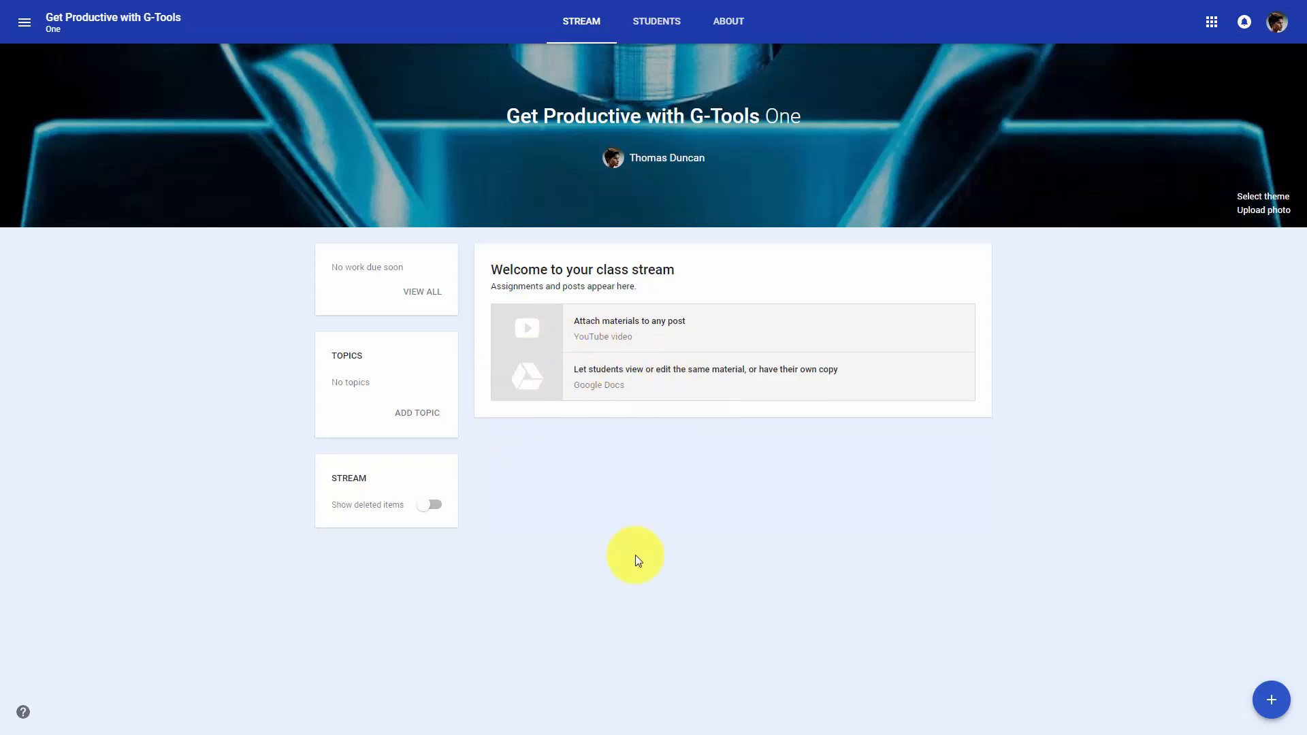
Draft an announcement for all students reading "All Items Are Now Available For Download" under a new topic "Daily Tasks"
left_click(1273, 707)
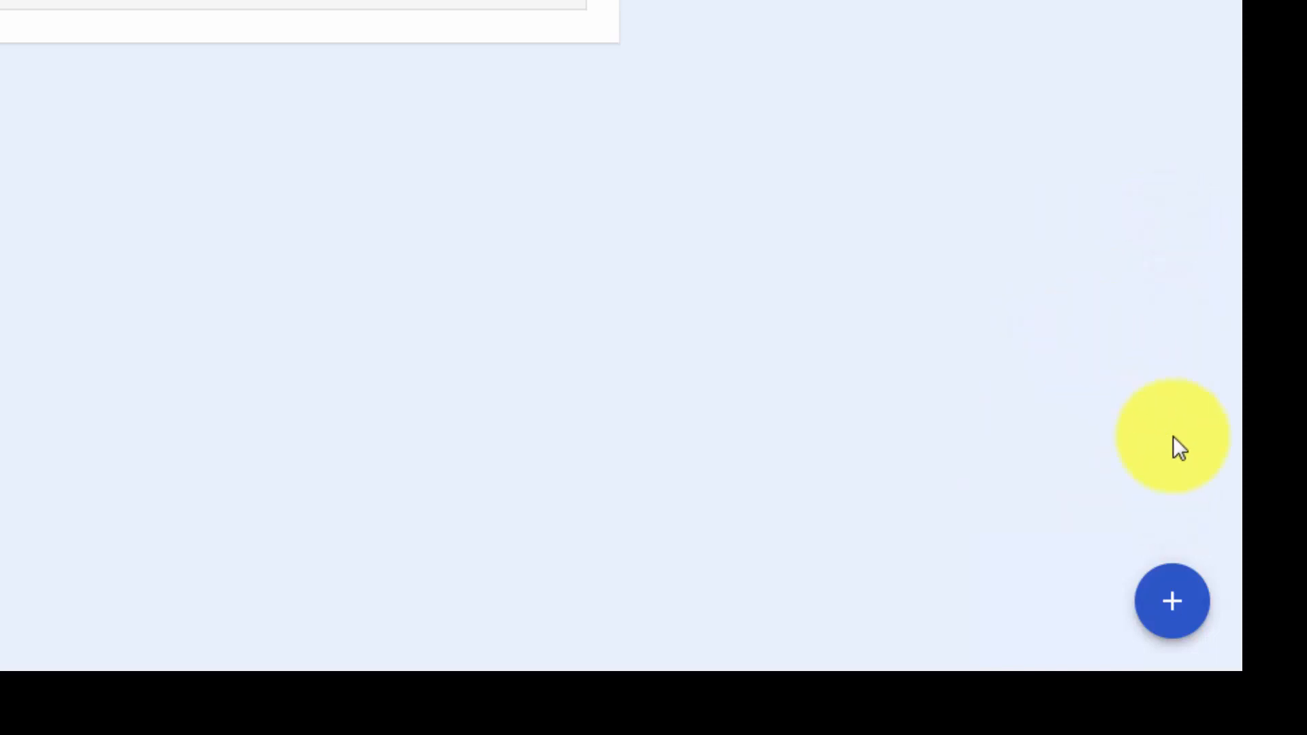
mouse_move(1183, 611)
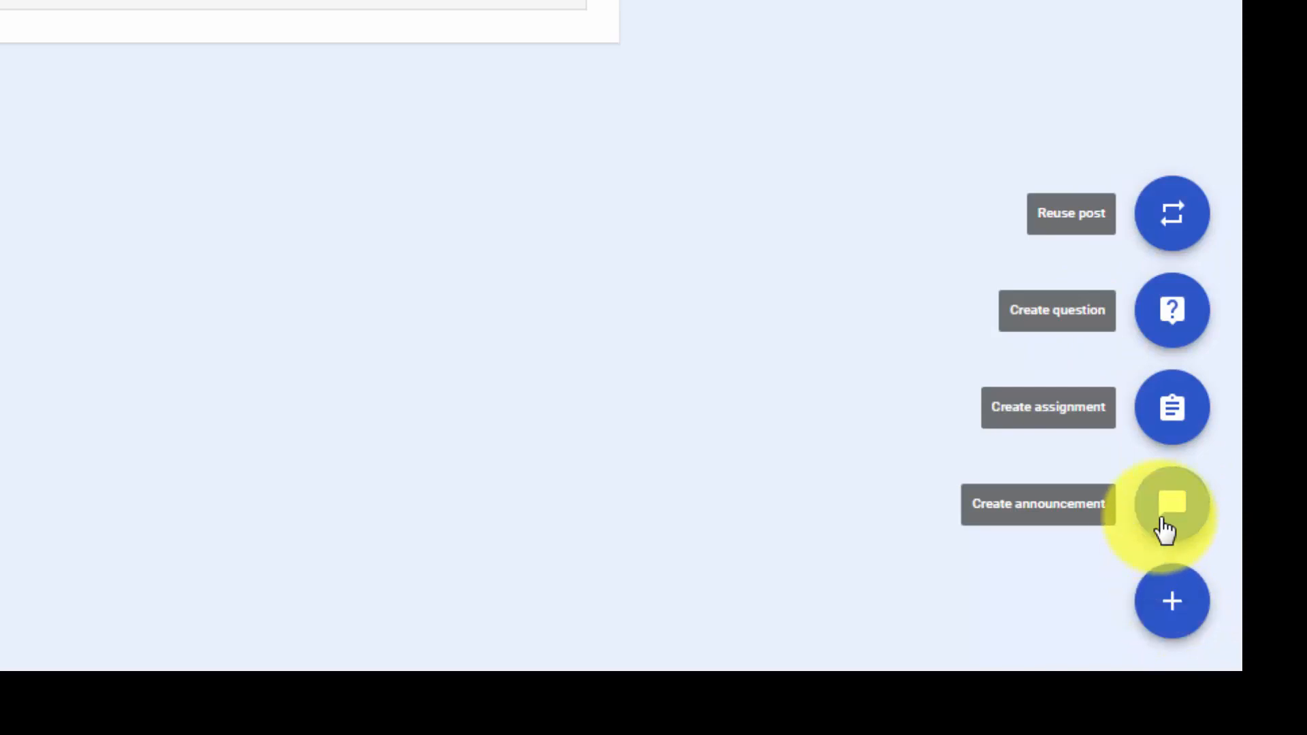
left_click(1165, 529)
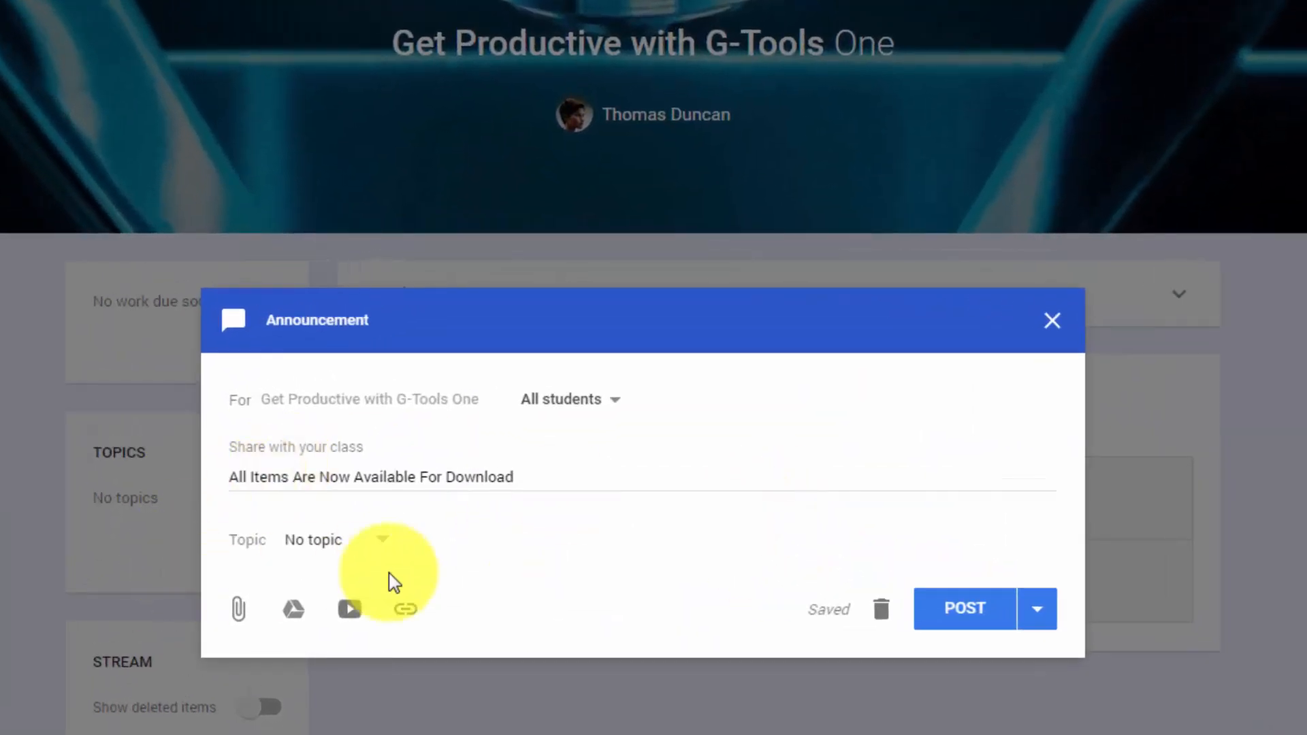
left_click(385, 545)
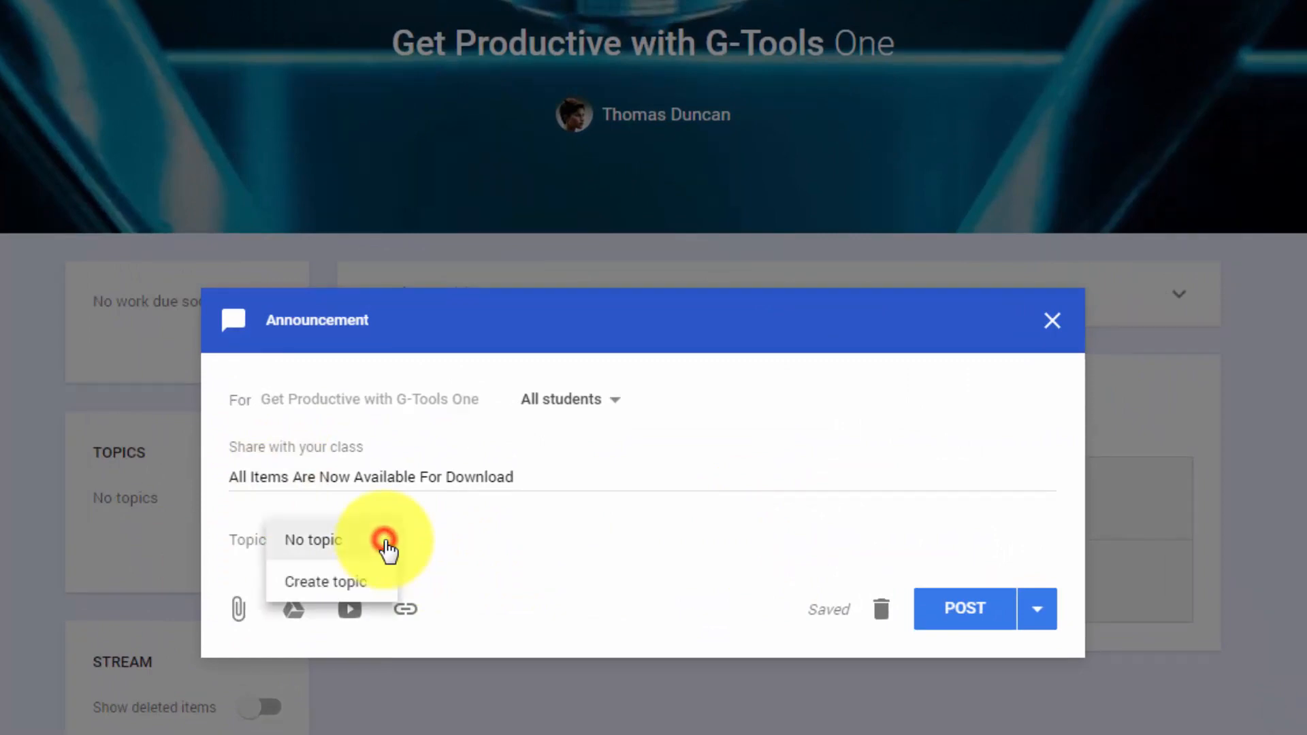
left_click(325, 582)
type("Daily Tasks")
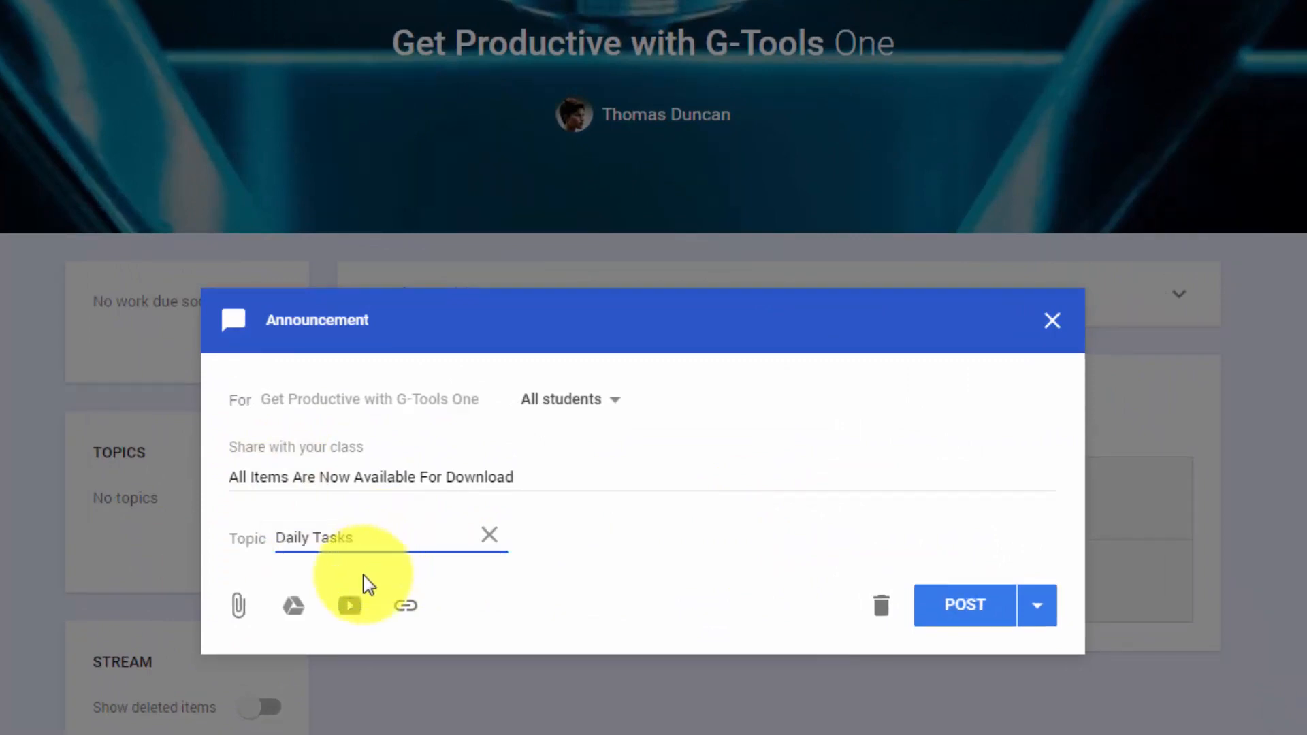
left_click(963, 612)
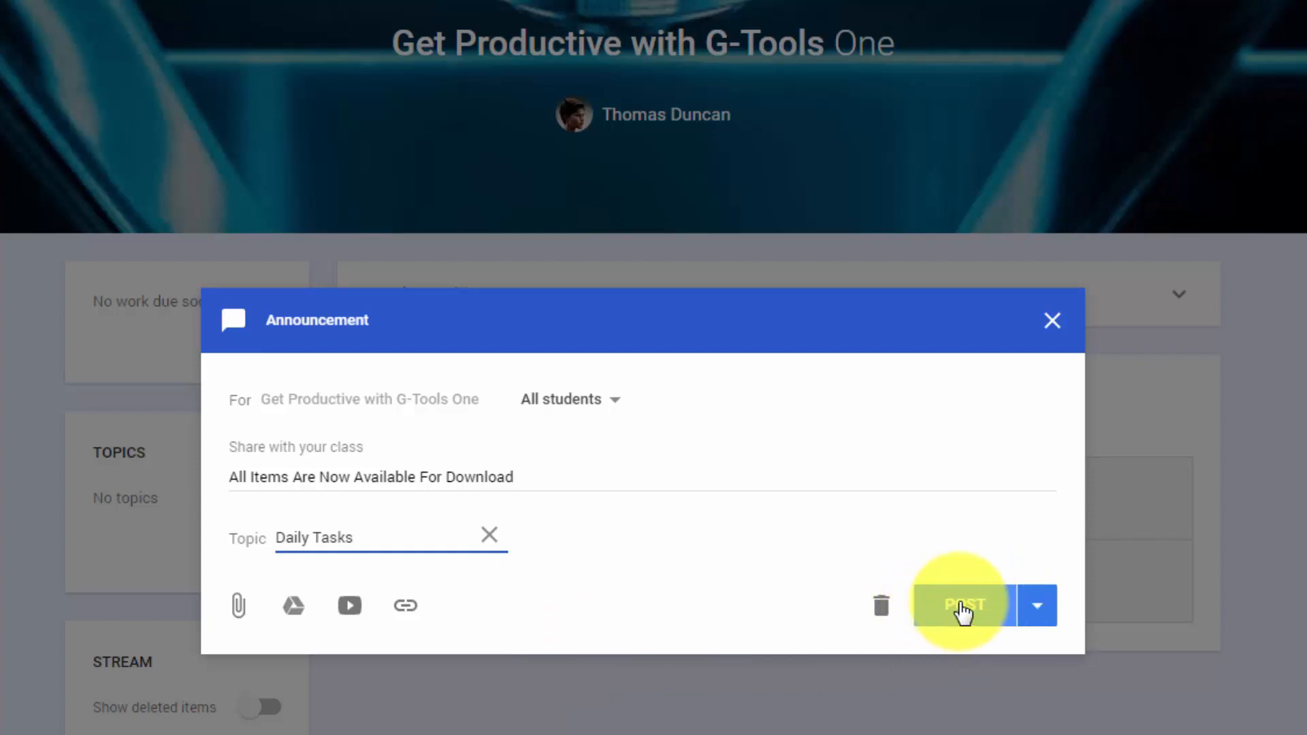
Search YouTube for "productivity" and attach the video "Double YOUR Productivity in 1 Day With 5 Simple Tips" to the announcement
left_click(348, 612)
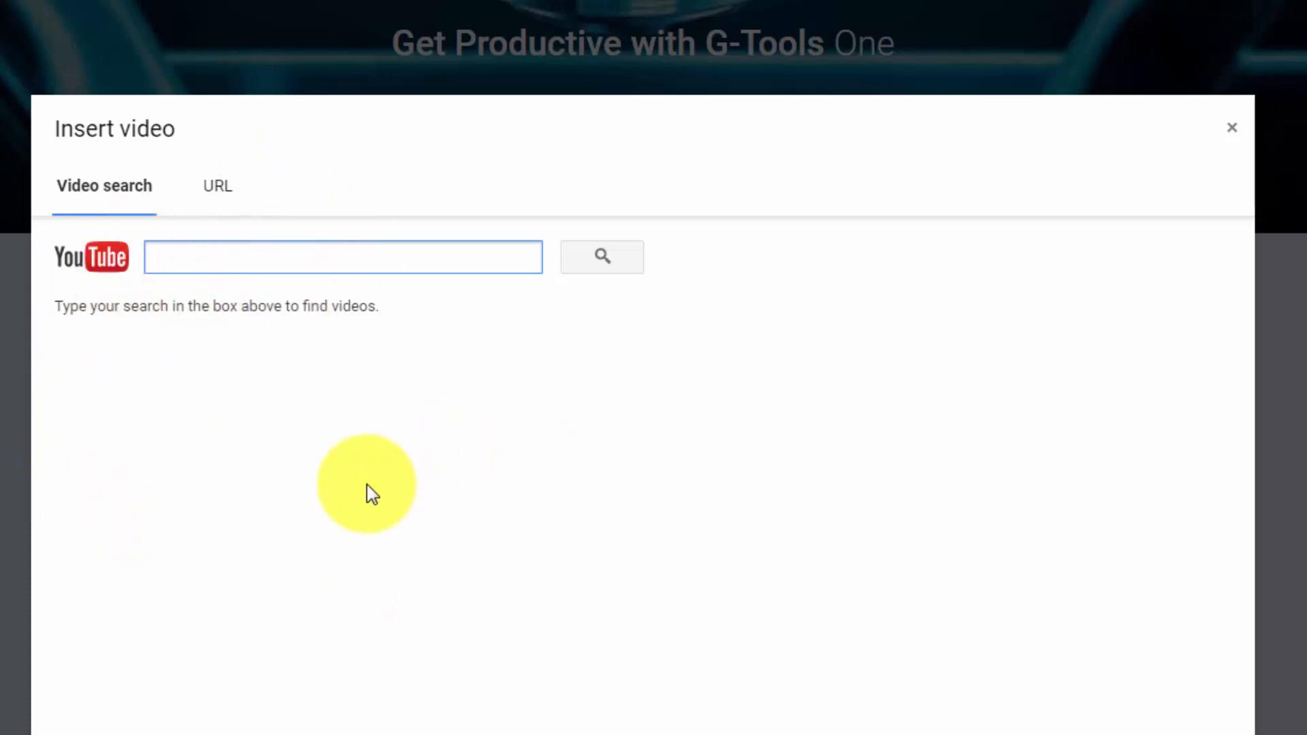
type("productivity")
left_click(598, 256)
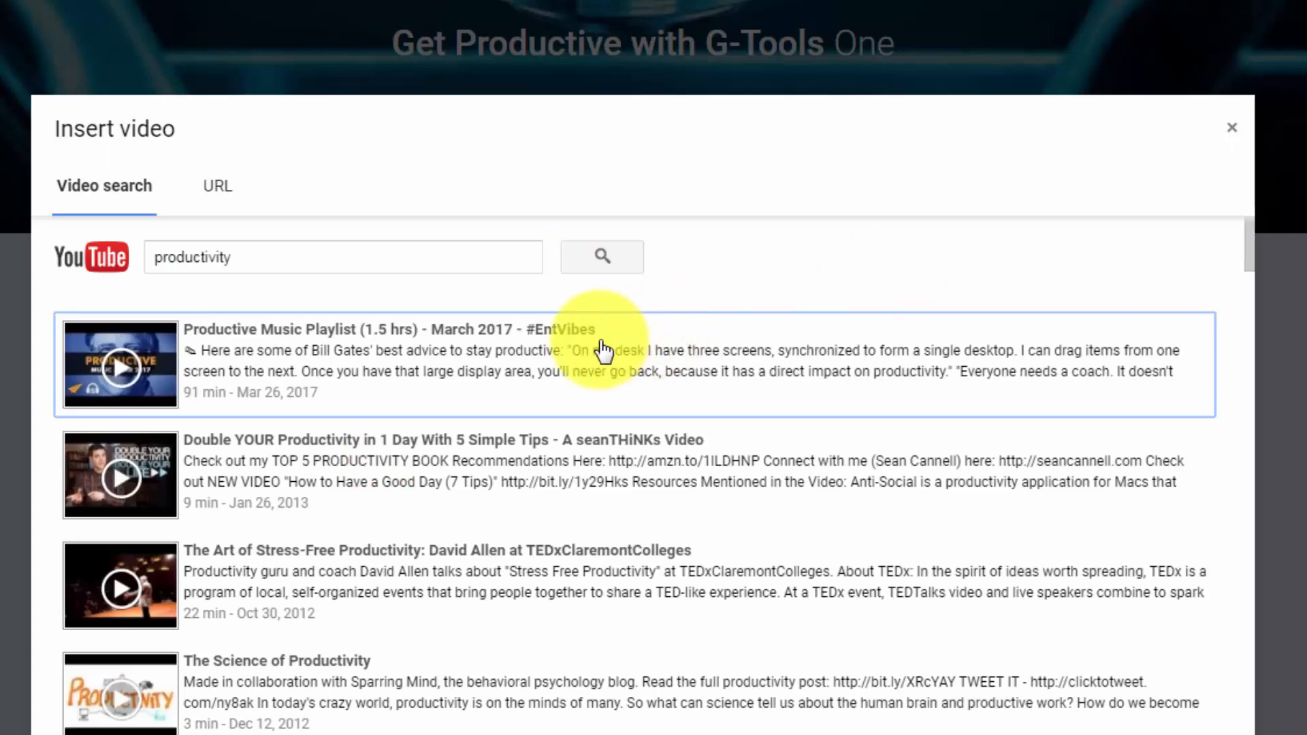
scroll(603, 370, "down", 4)
scroll(610, 422, "up", 4)
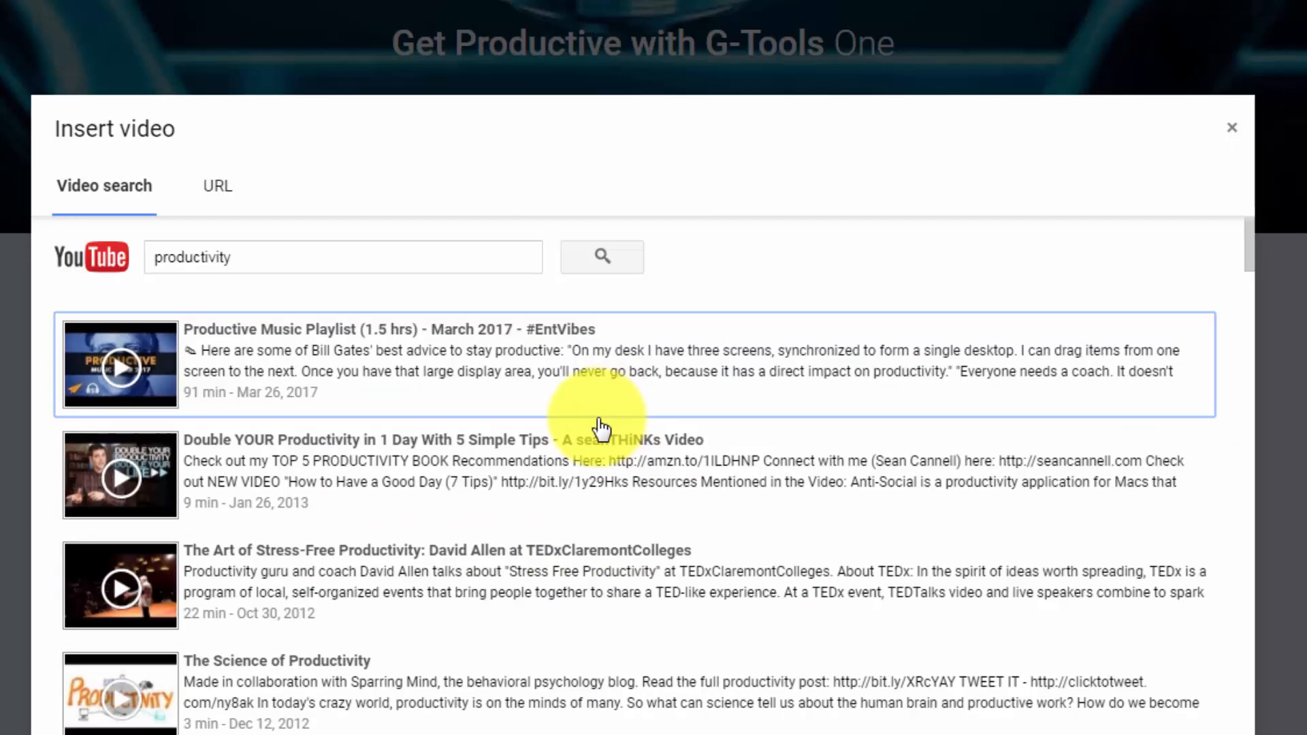
left_click(393, 456)
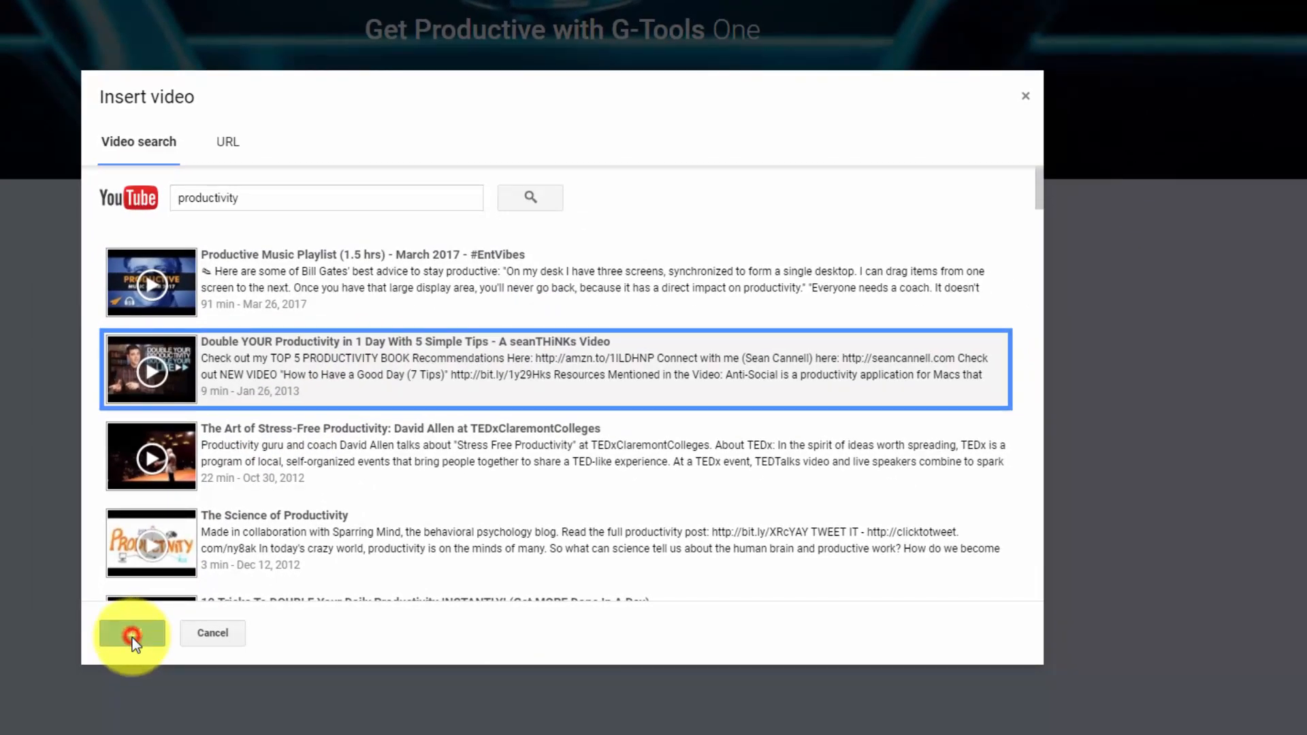
left_click(132, 635)
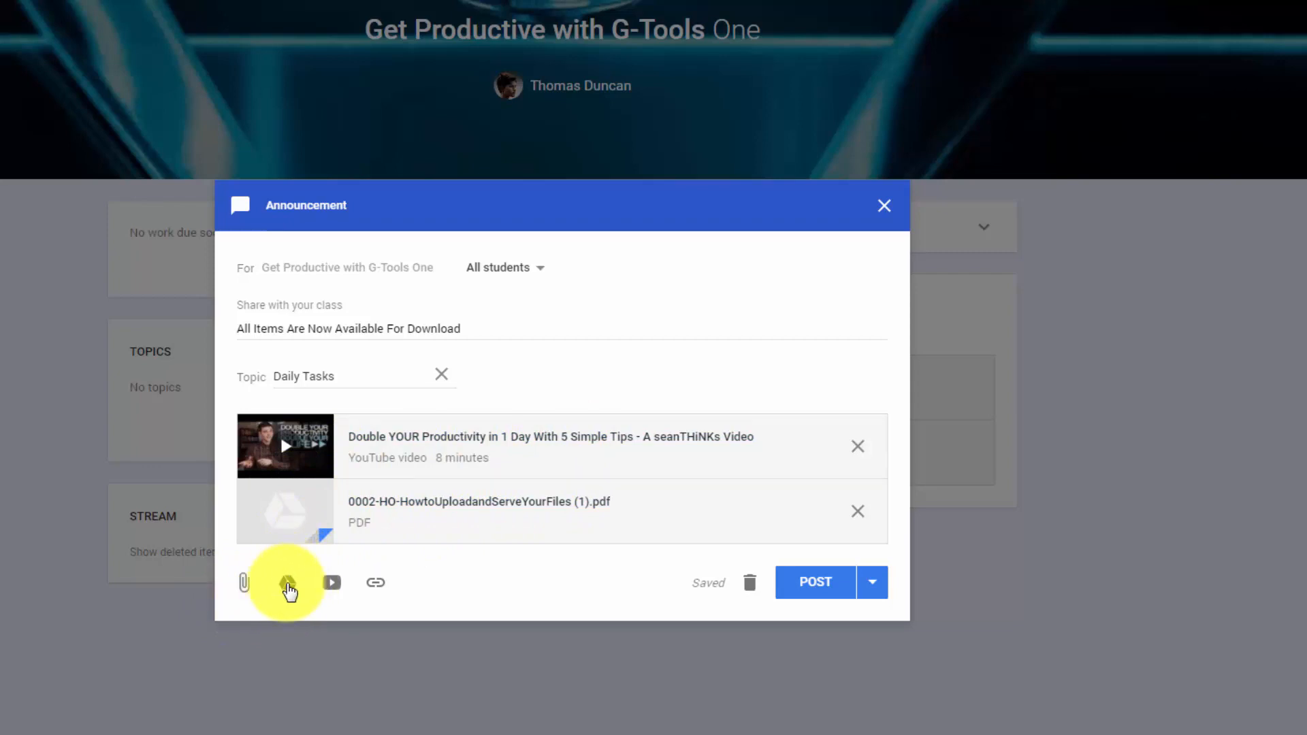
left_click(287, 584)
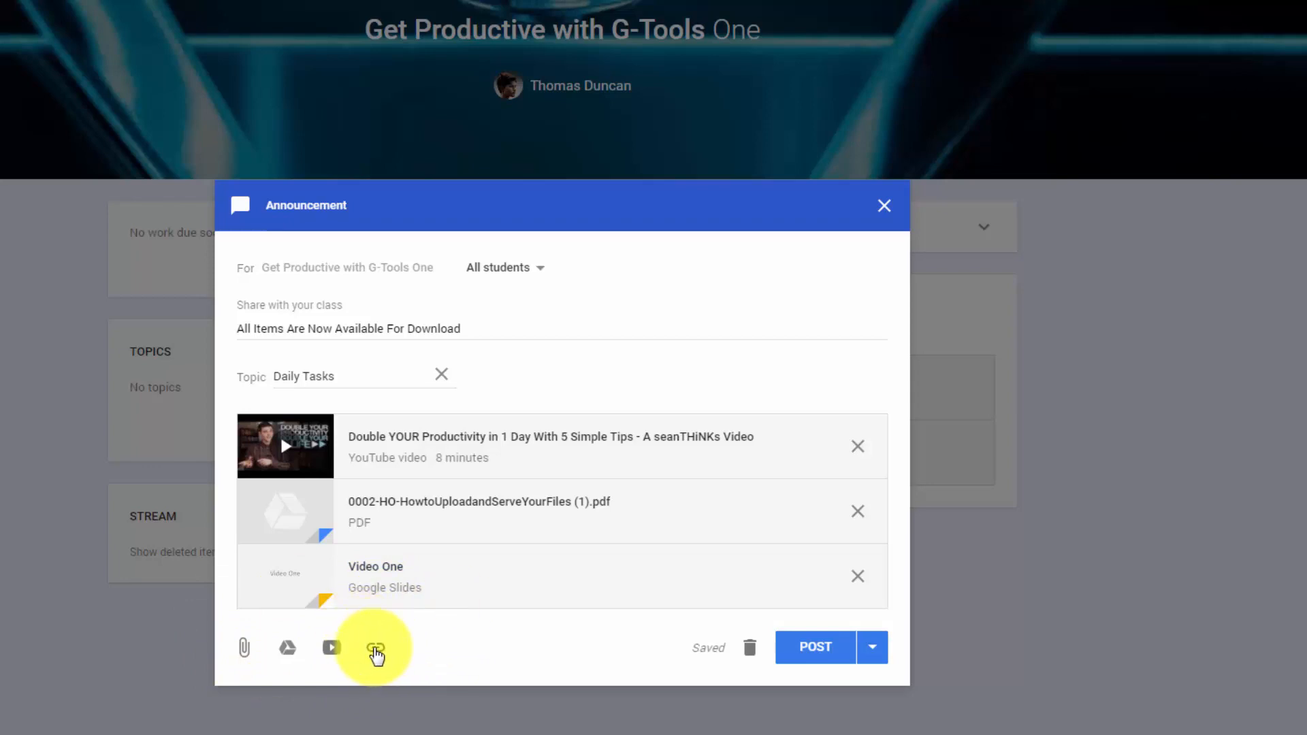
left_click(375, 650)
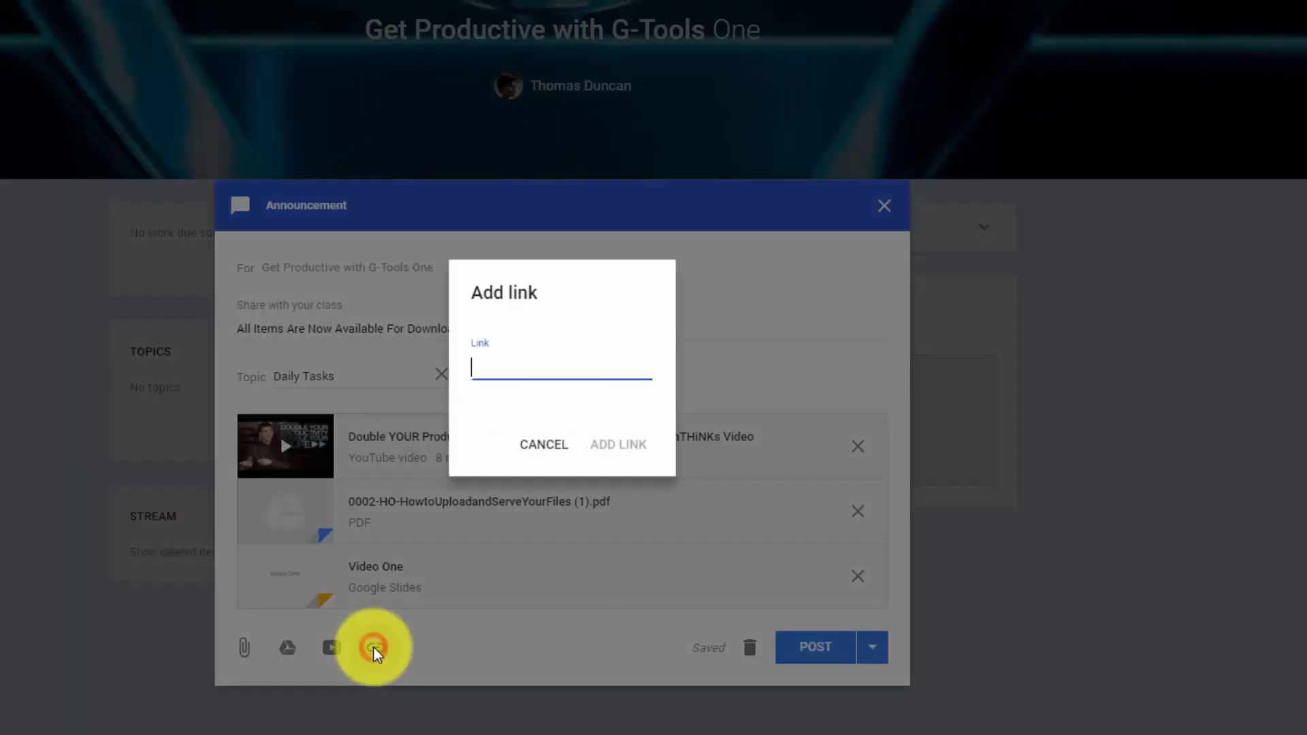
type("http://google.com")
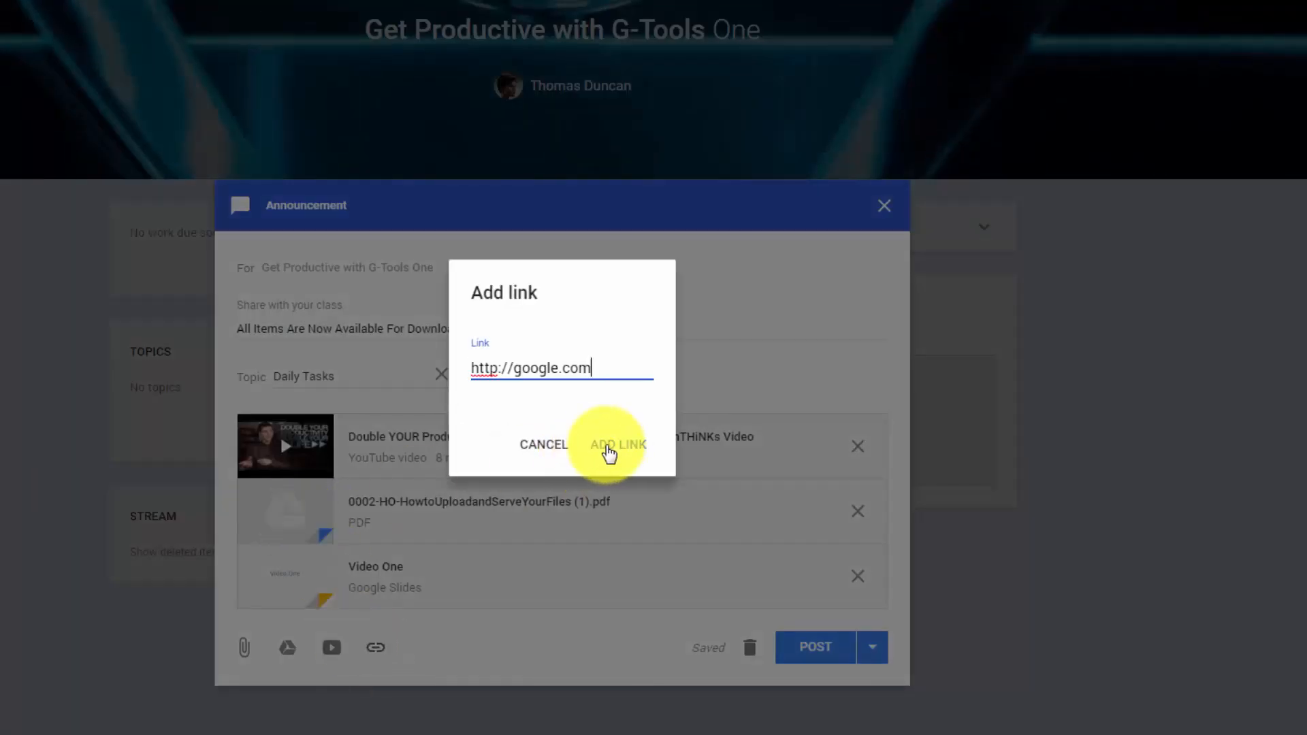
left_click(608, 450)
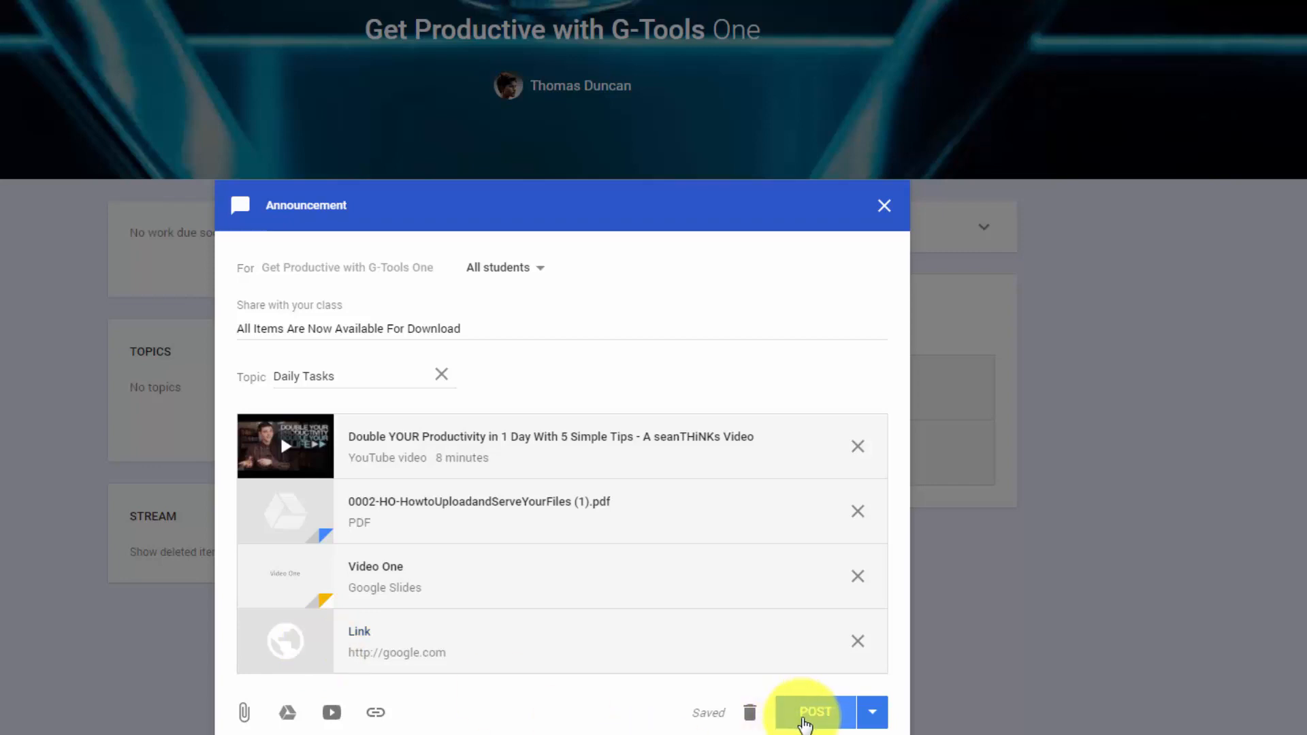
left_click(803, 715)
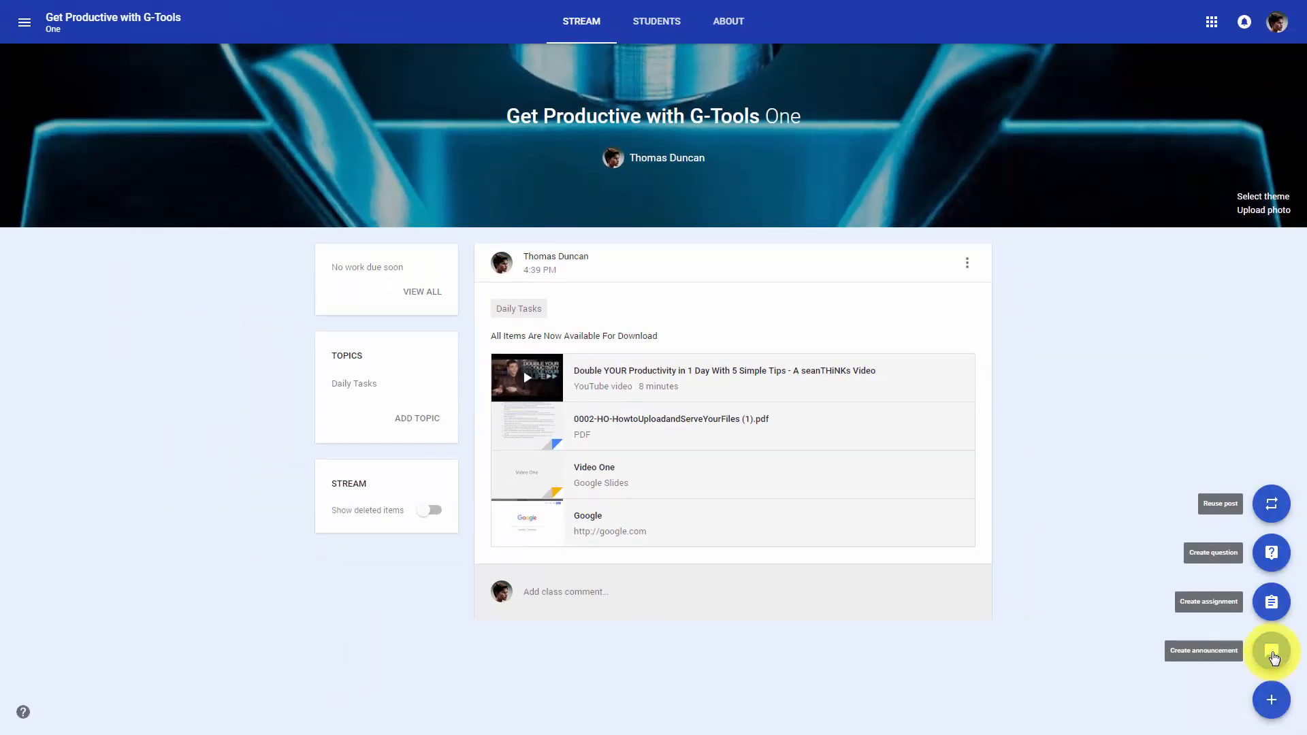
Create an announcement reading "Google Classroom Productivity Is Due" and schedule it for Sep 30, 2017 at 8:00 AM
left_click(1272, 653)
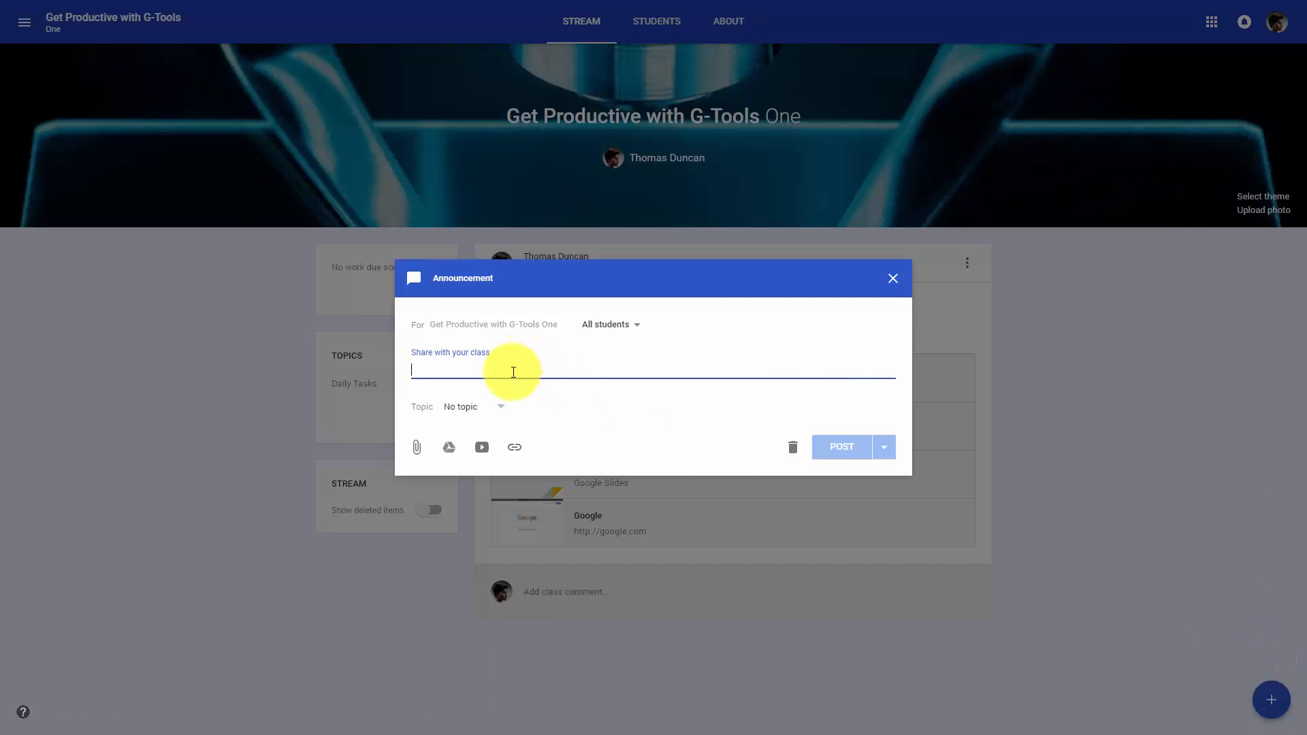
type("Google Classroom Productivity Is Due")
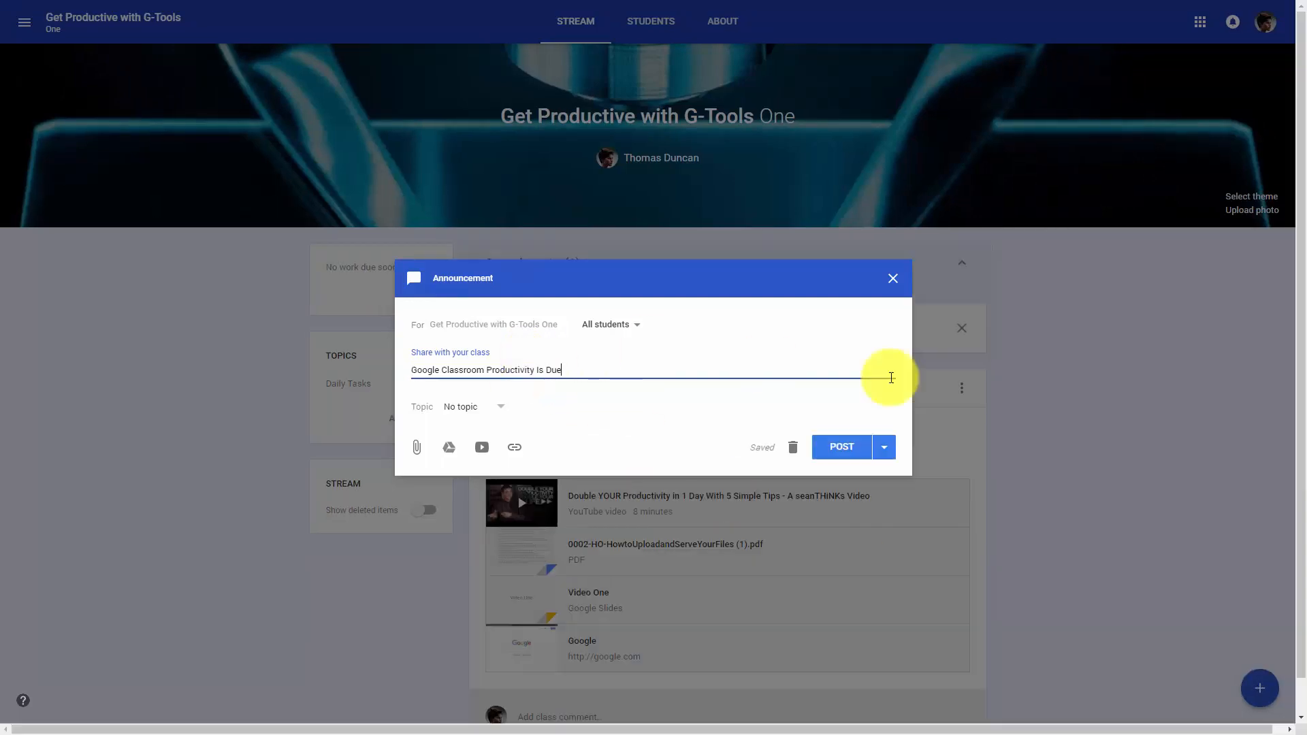
left_click(887, 470)
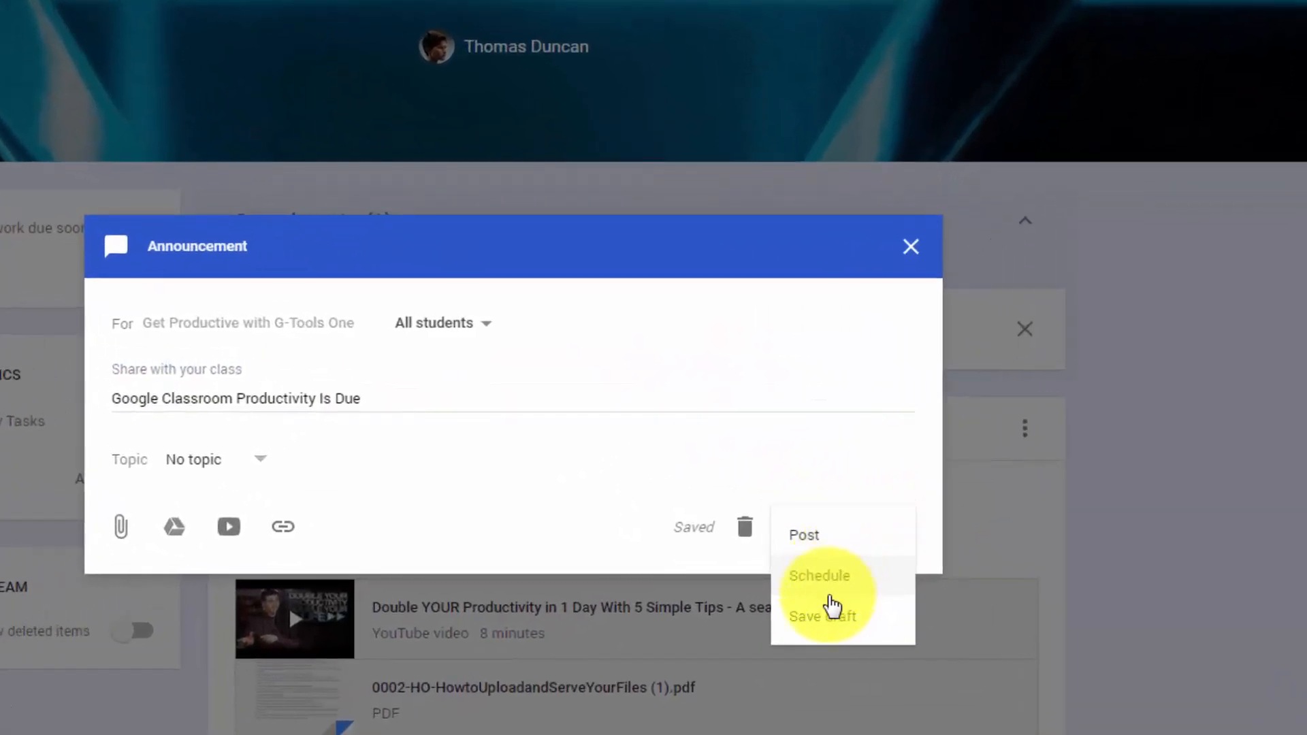
left_click(829, 584)
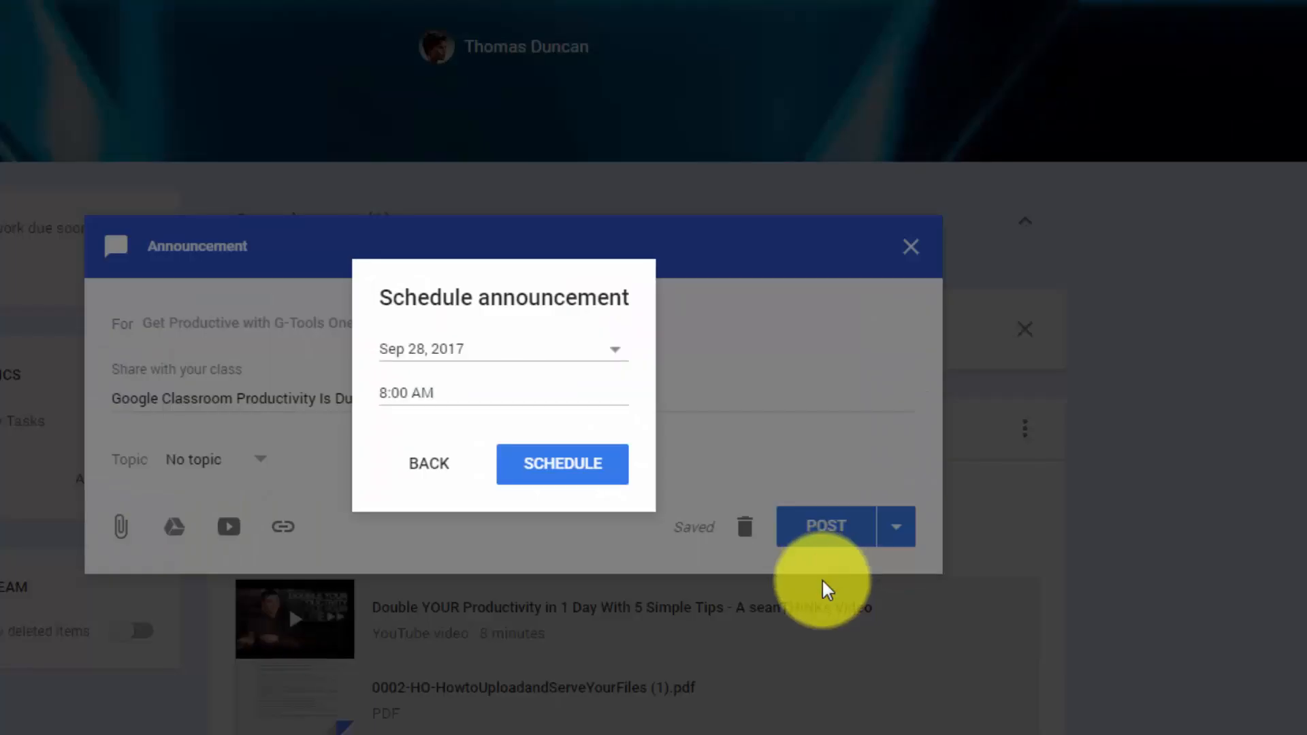
left_click(619, 353)
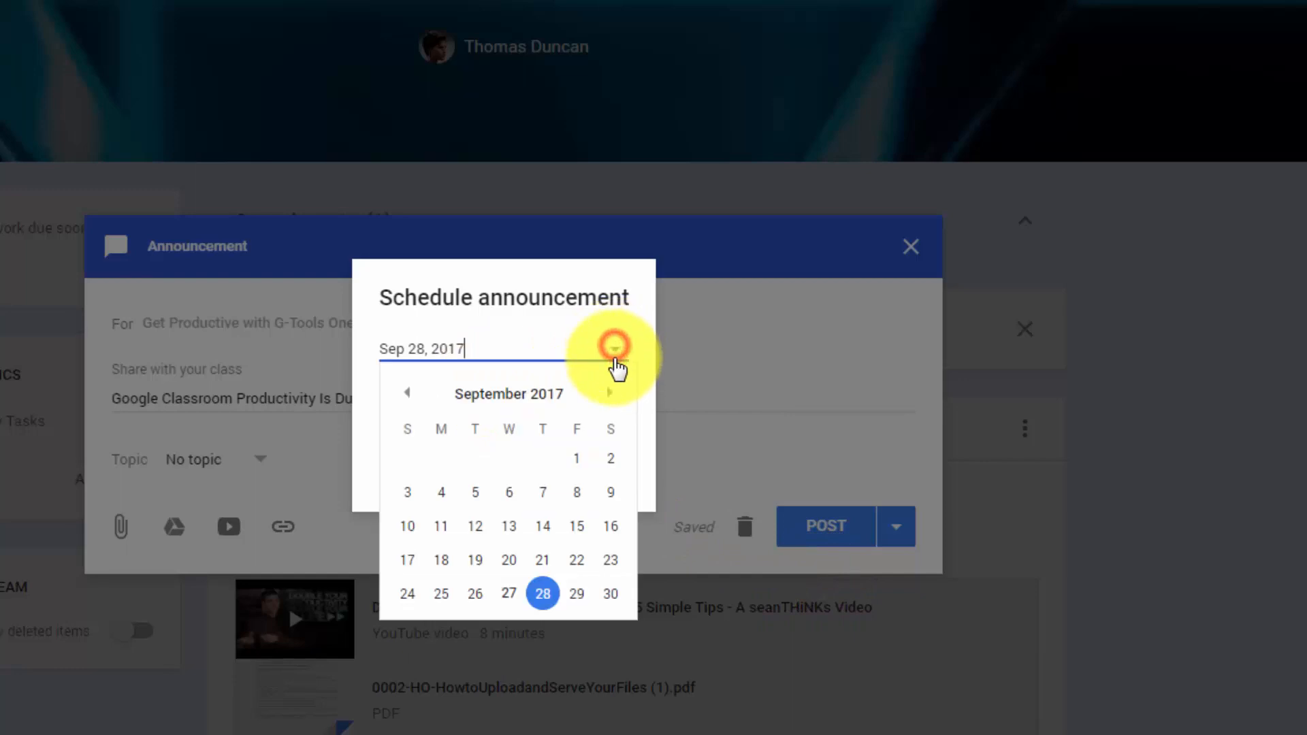
left_click(615, 602)
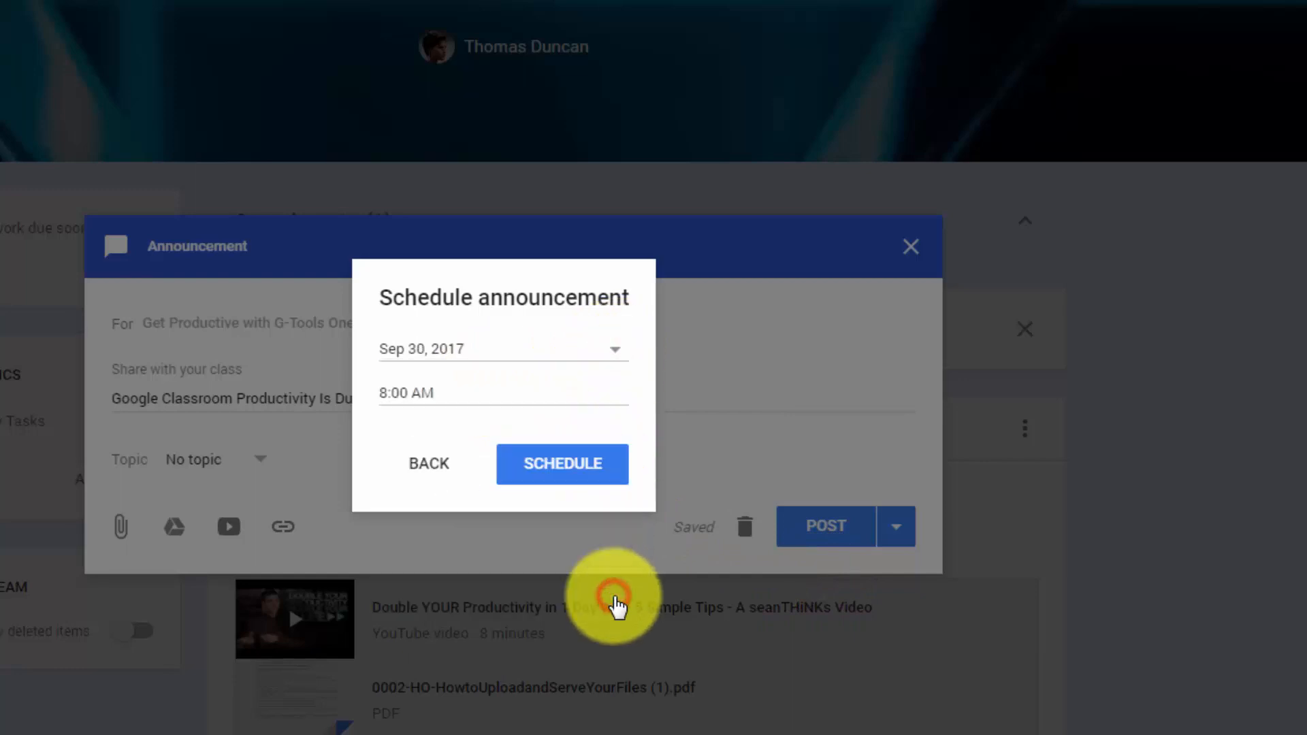
left_click(559, 468)
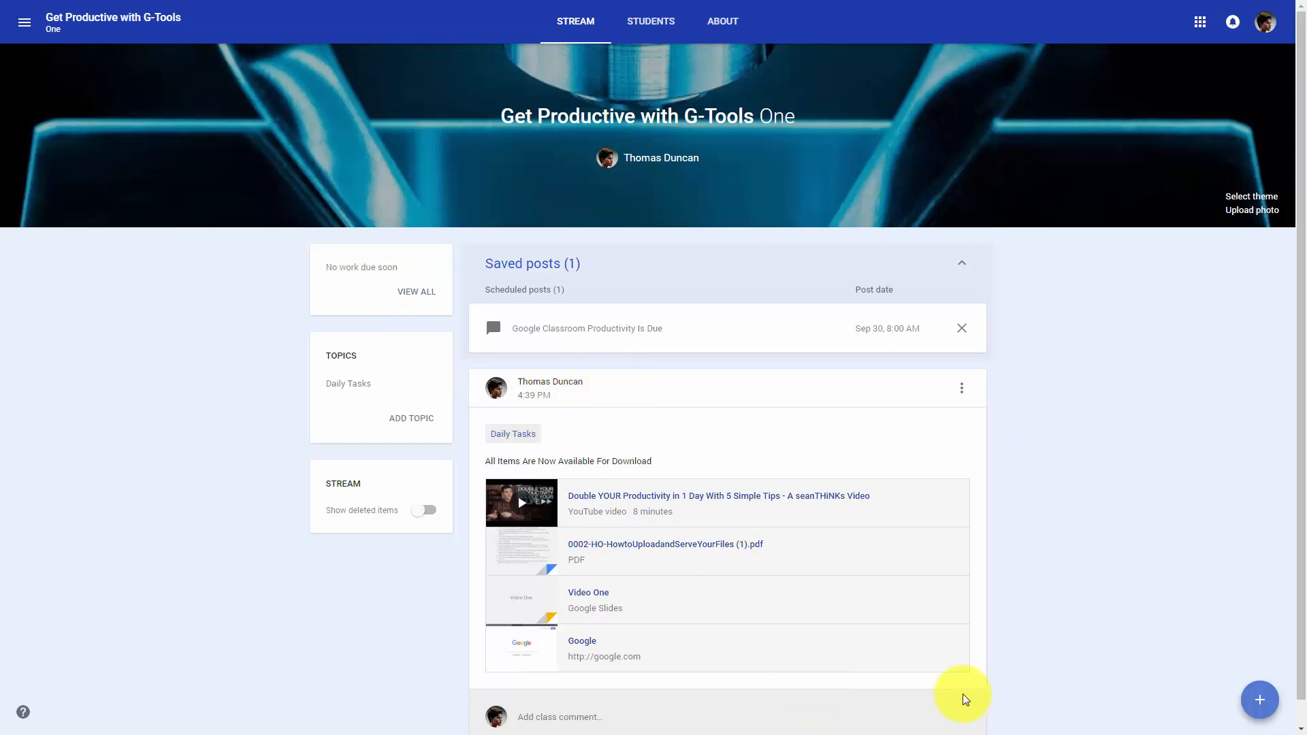
Create an assignment titled "Move Links from Our Current Website To the New One" with the instructions "Take the Link Profile and place it at the new site"
left_click(1257, 701)
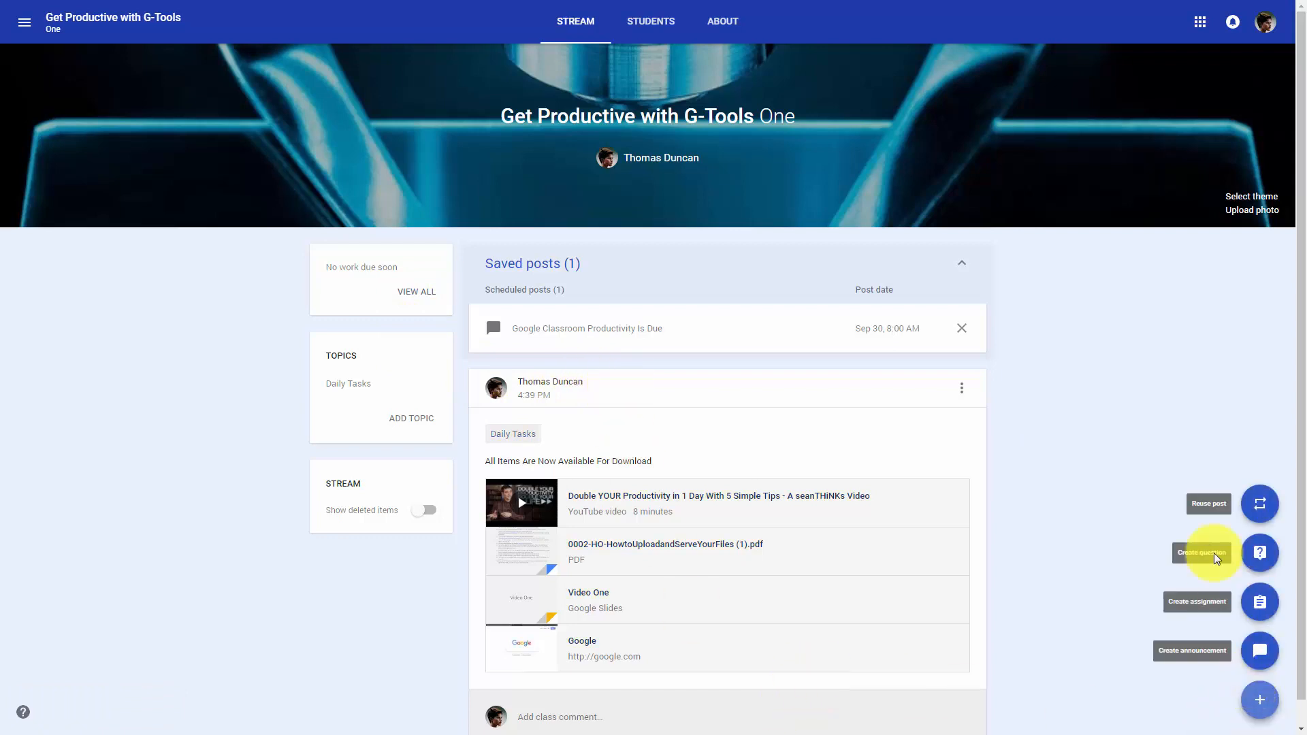
mouse_move(1260, 701)
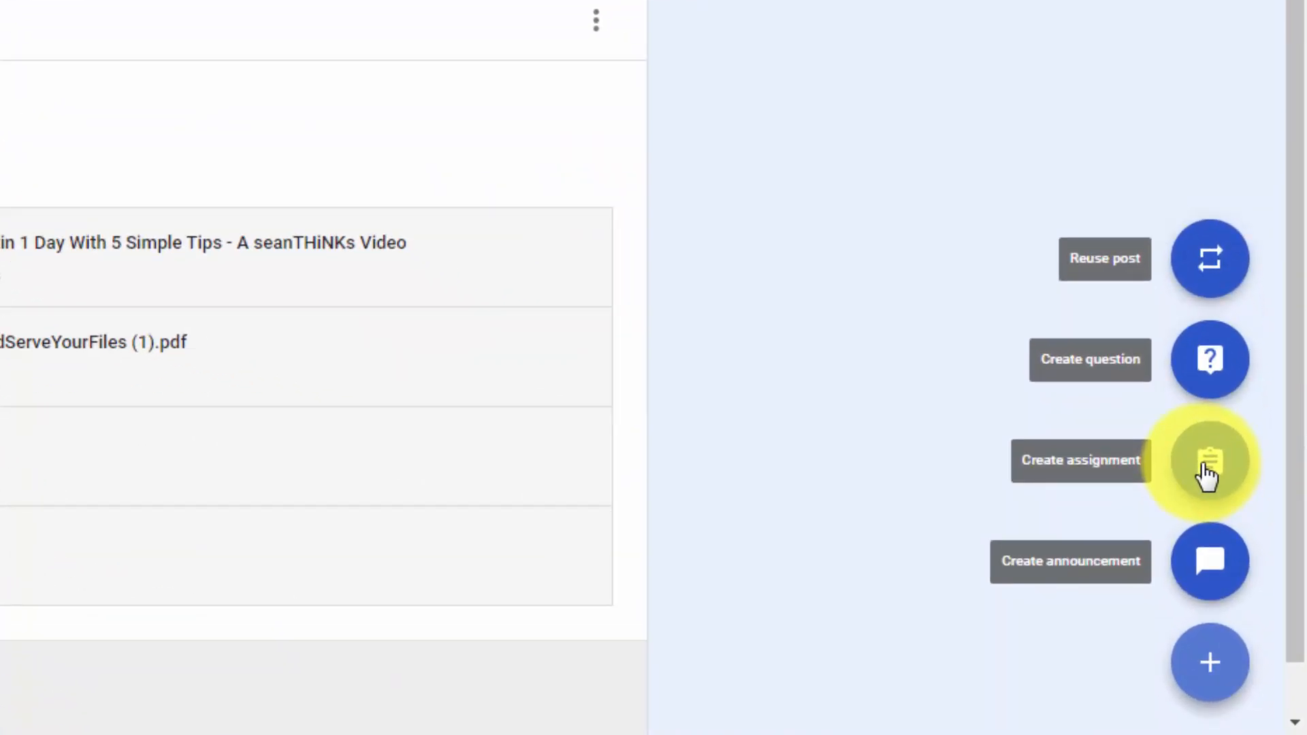
left_click(1258, 603)
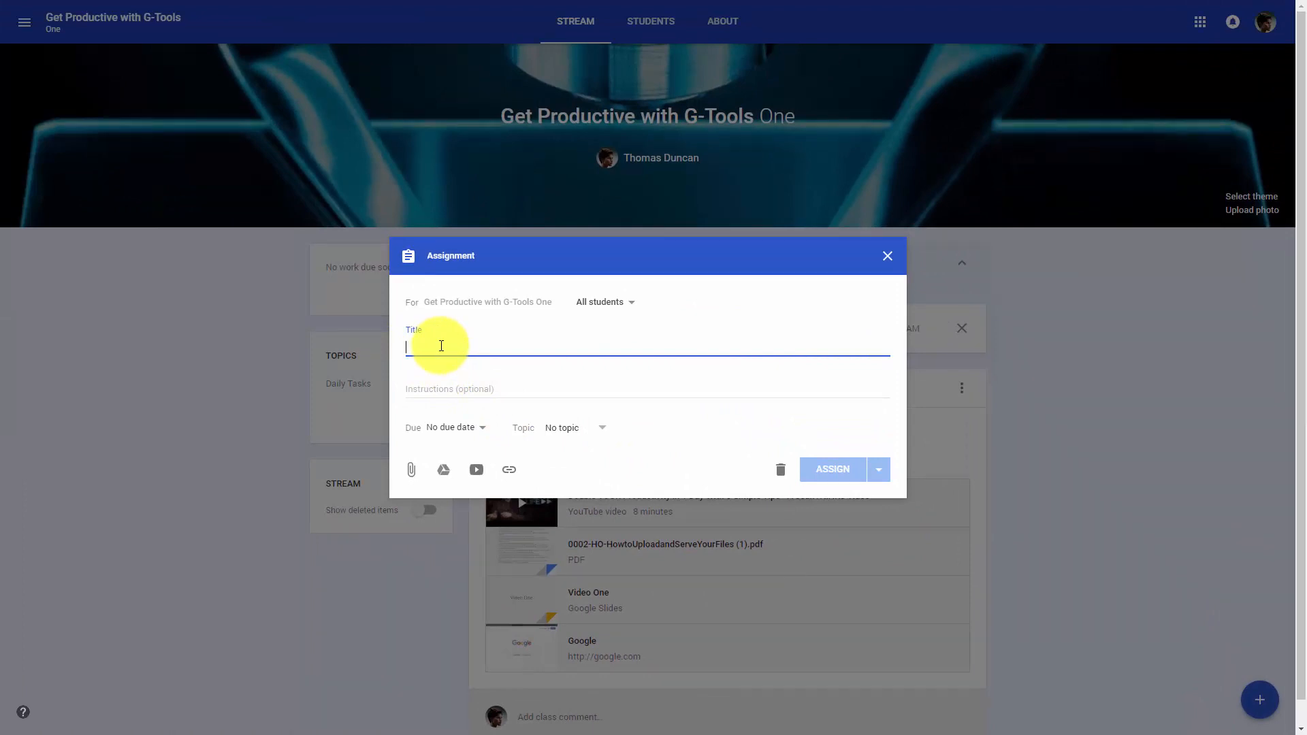
type("Move Links from Our Current Website To the New One")
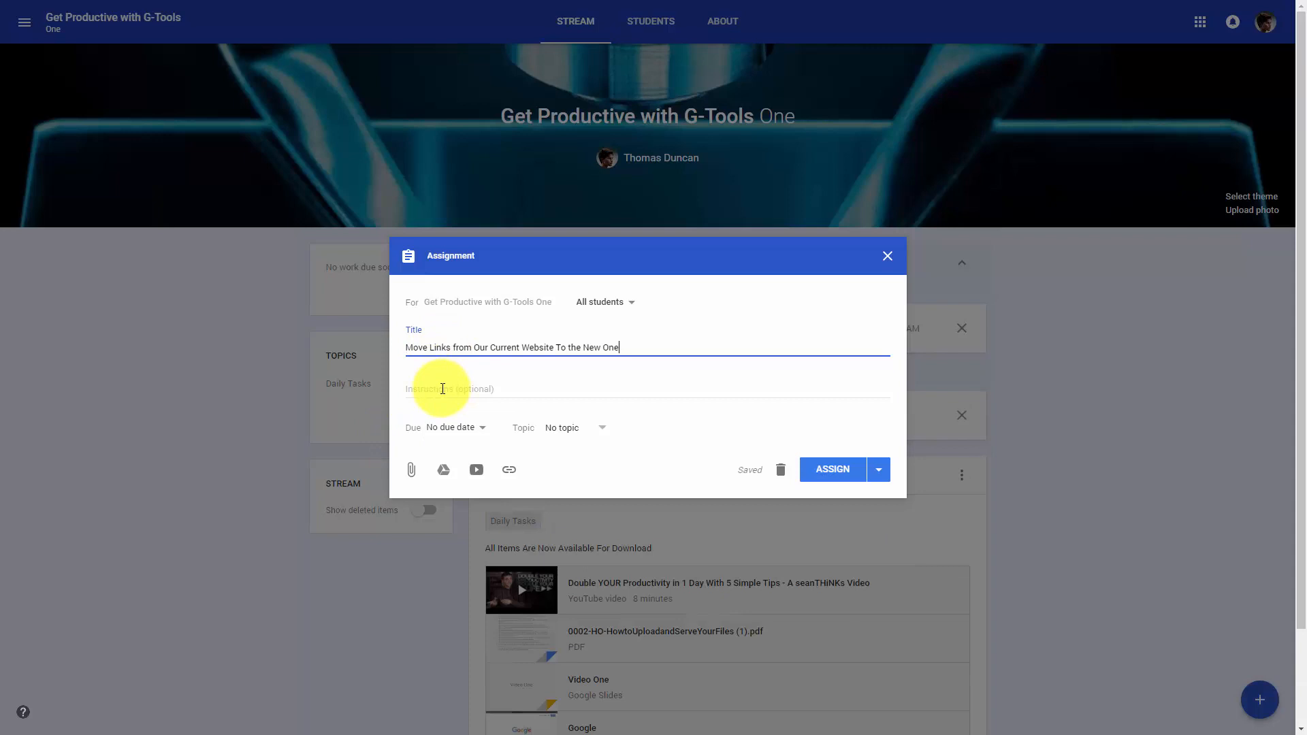
left_click(442, 388)
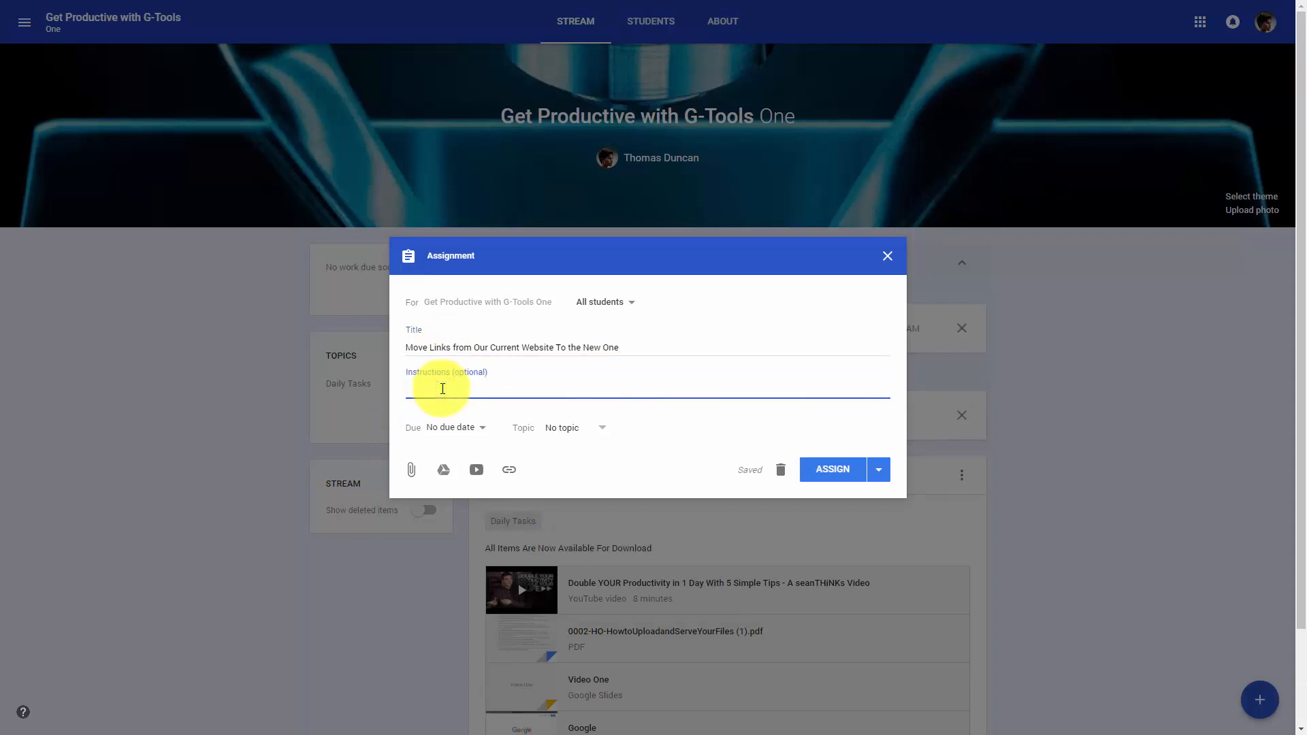
type("Take the Link Profile and place it at the new site")
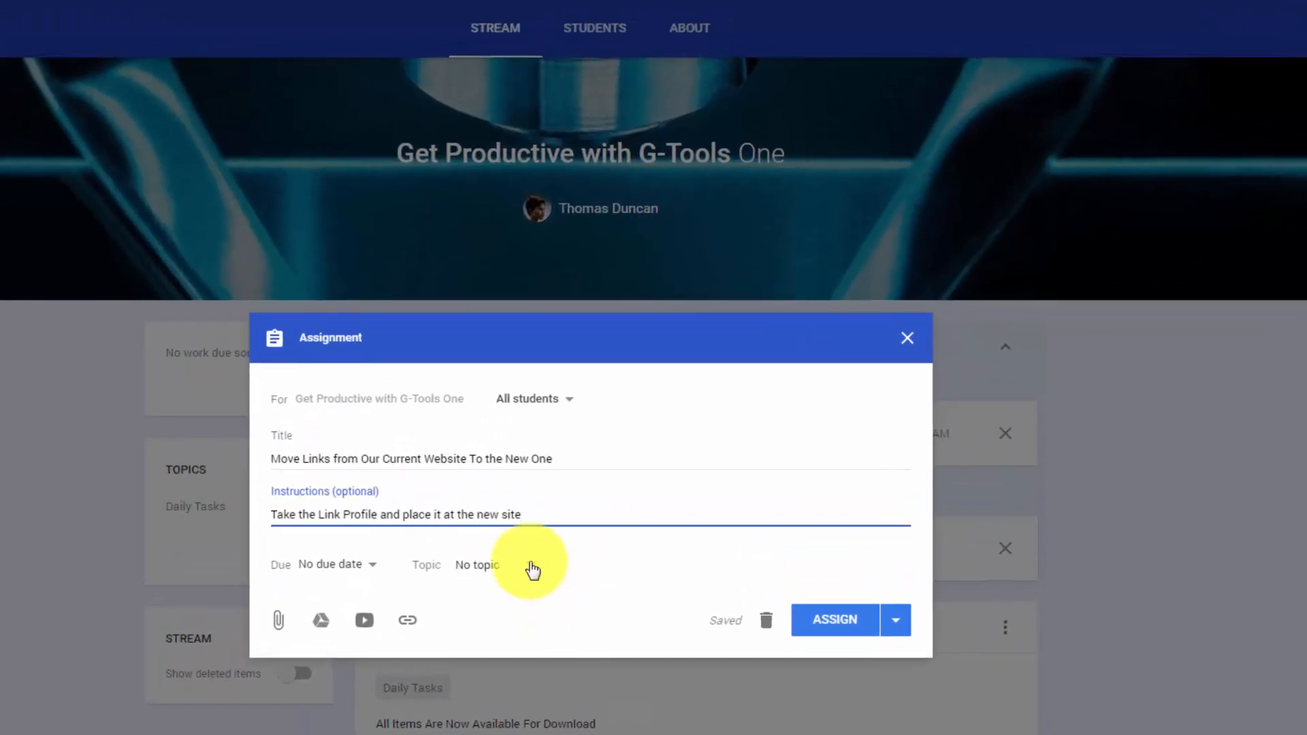
File the assignment under the topic "Daily Tasks" and make it due Sep 29, 2017 at 11:59 PM
left_click(531, 567)
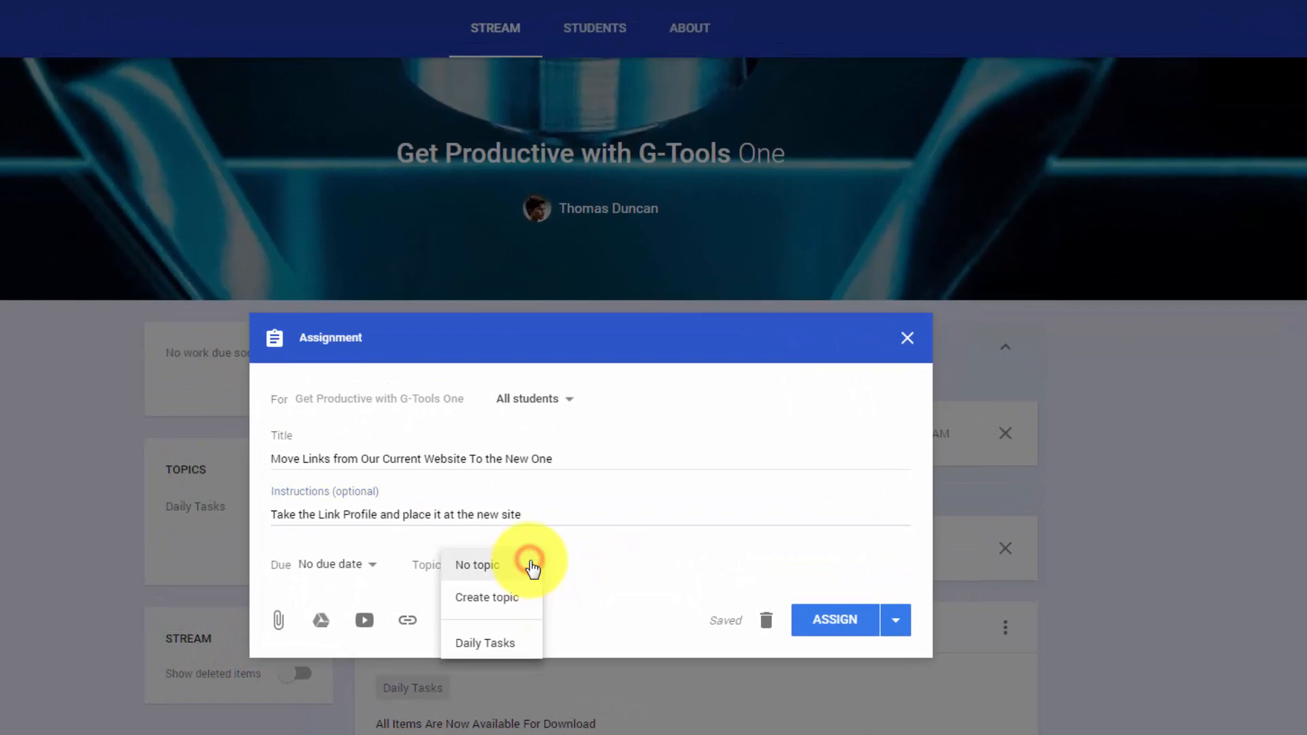
left_click(479, 643)
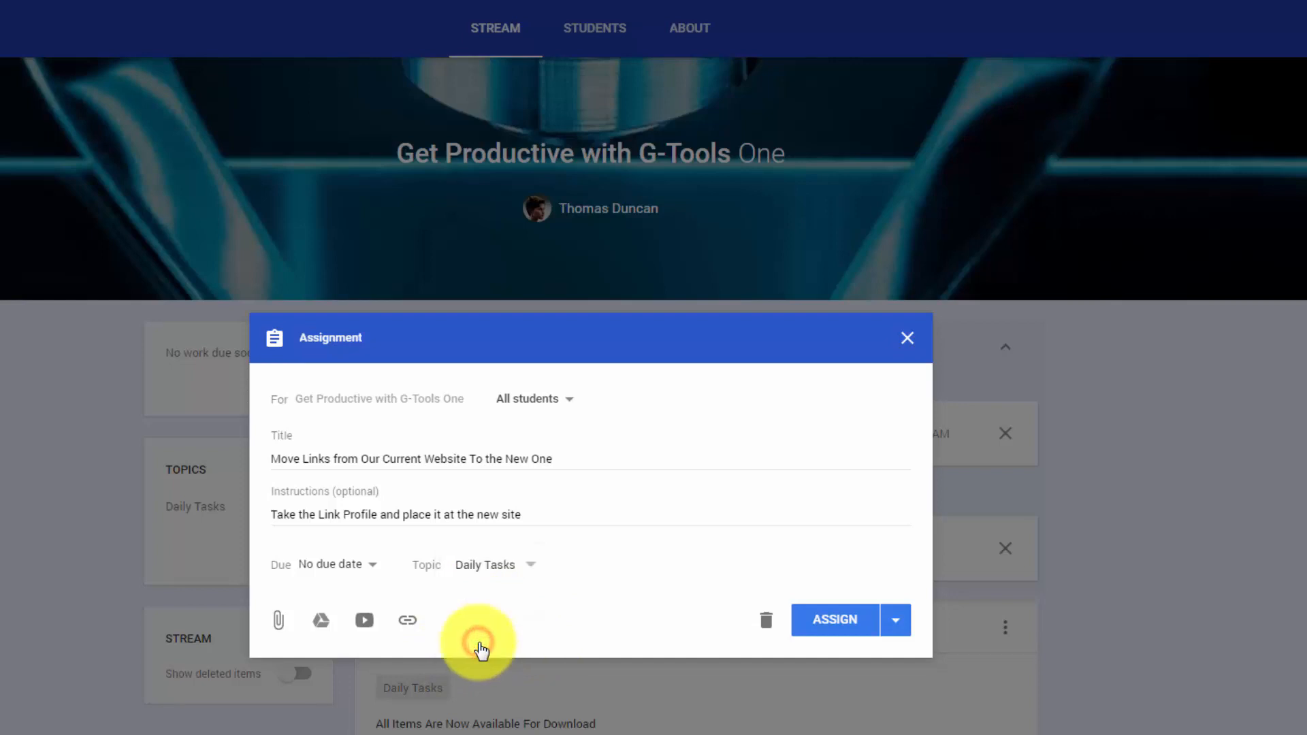
left_click(376, 570)
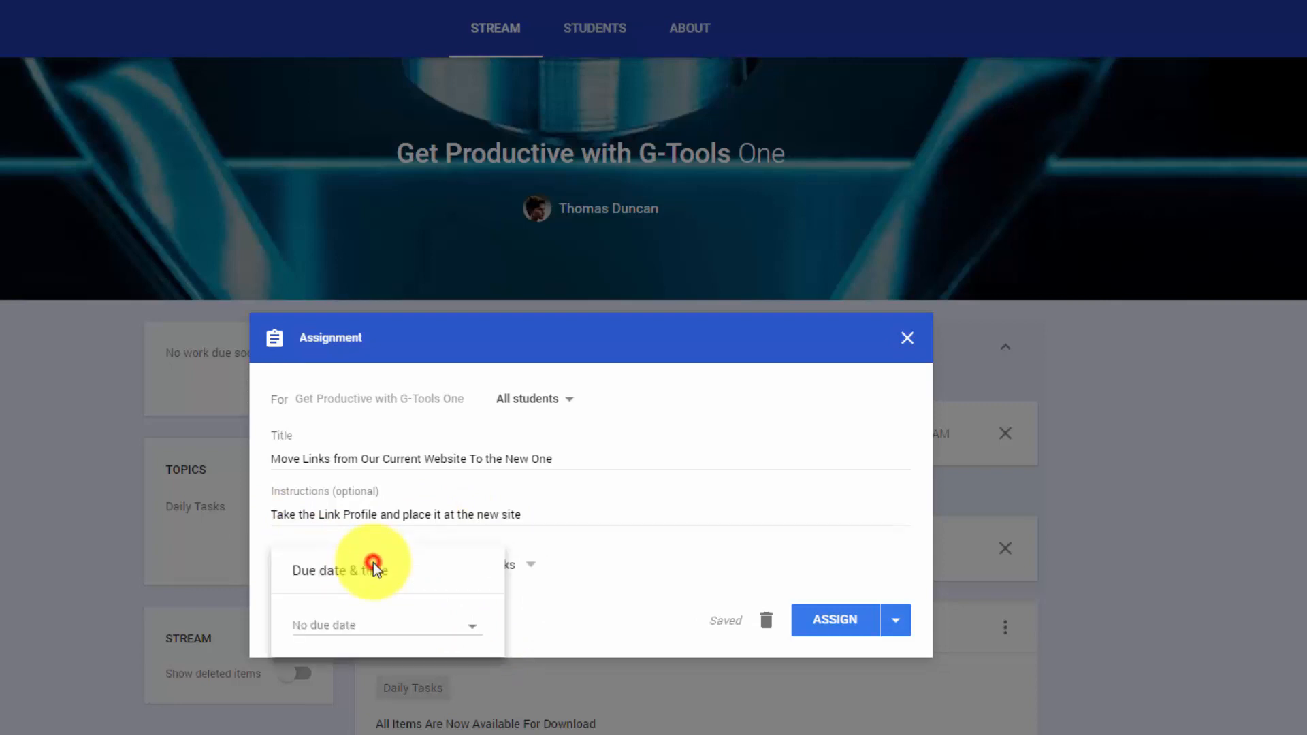
left_click(360, 626)
left_click(598, 606)
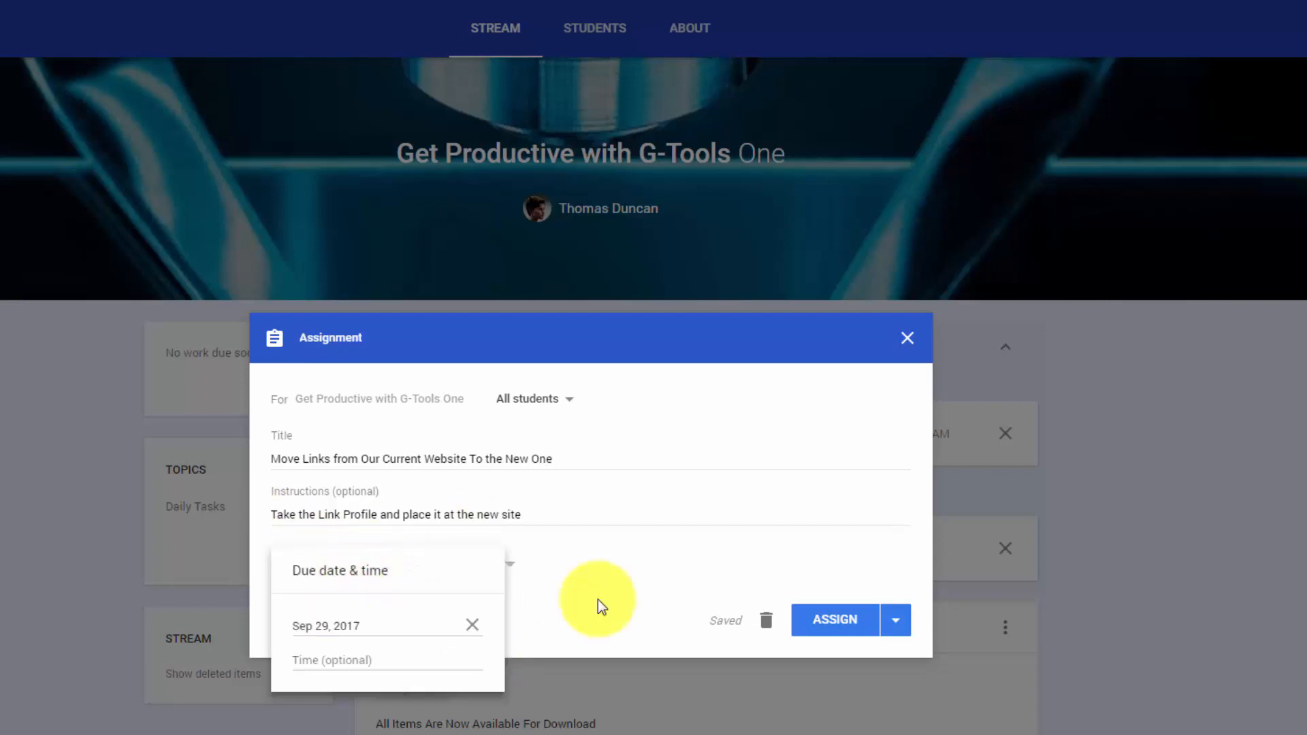
left_click(311, 661)
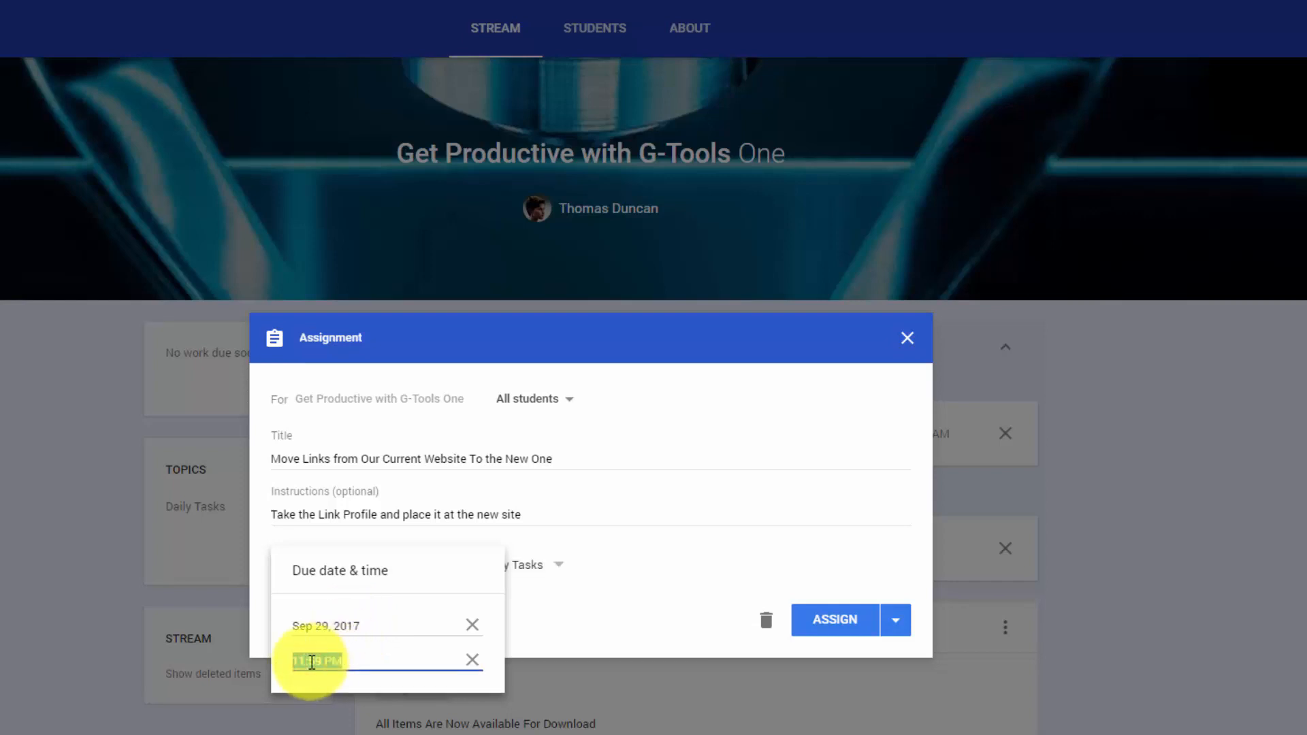
left_click(577, 620)
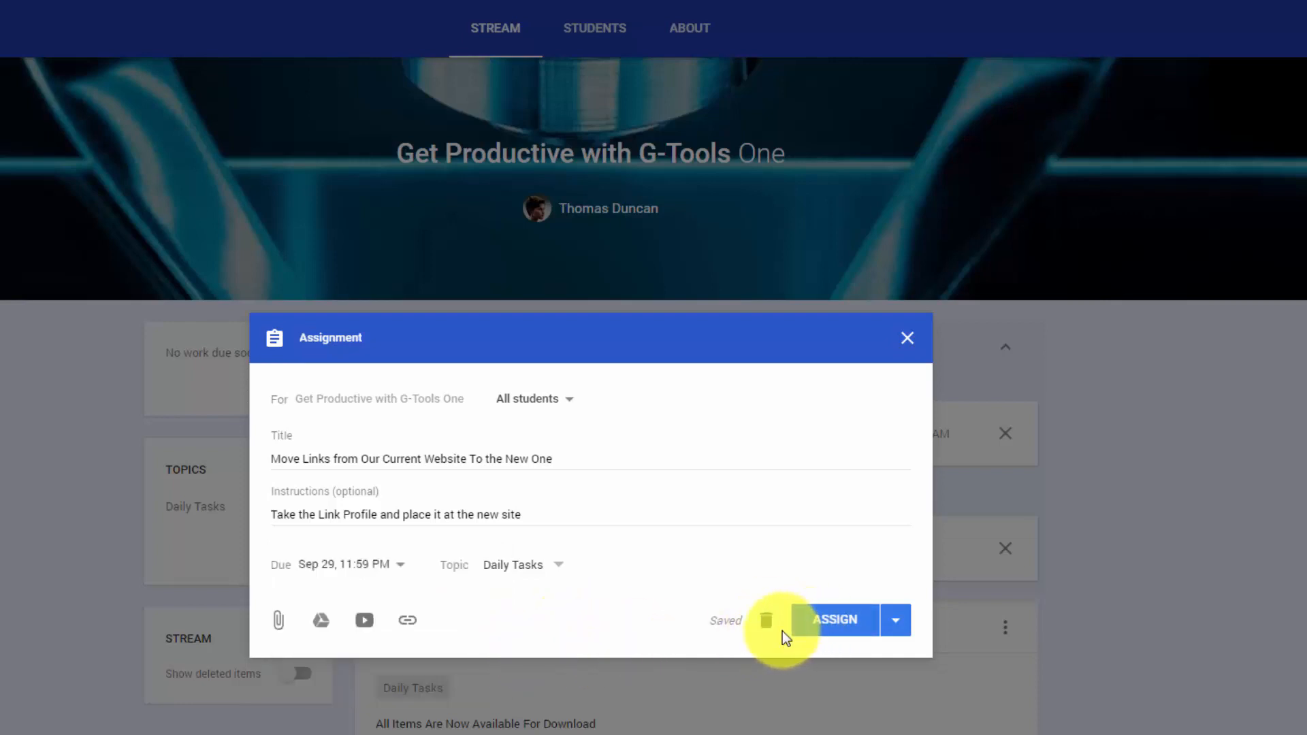
Review the assignment's publishing and recipient options, keep all students as recipients, and assign it immediately
left_click(892, 623)
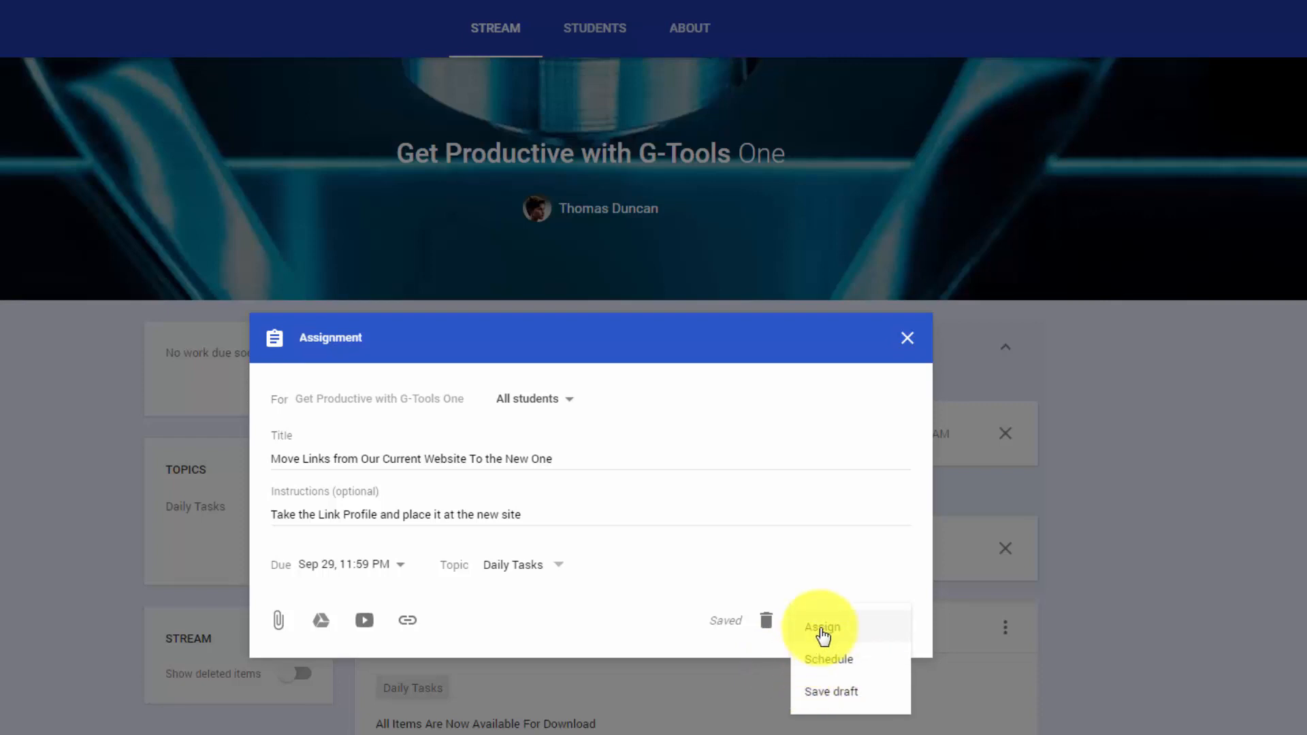
left_click(643, 627)
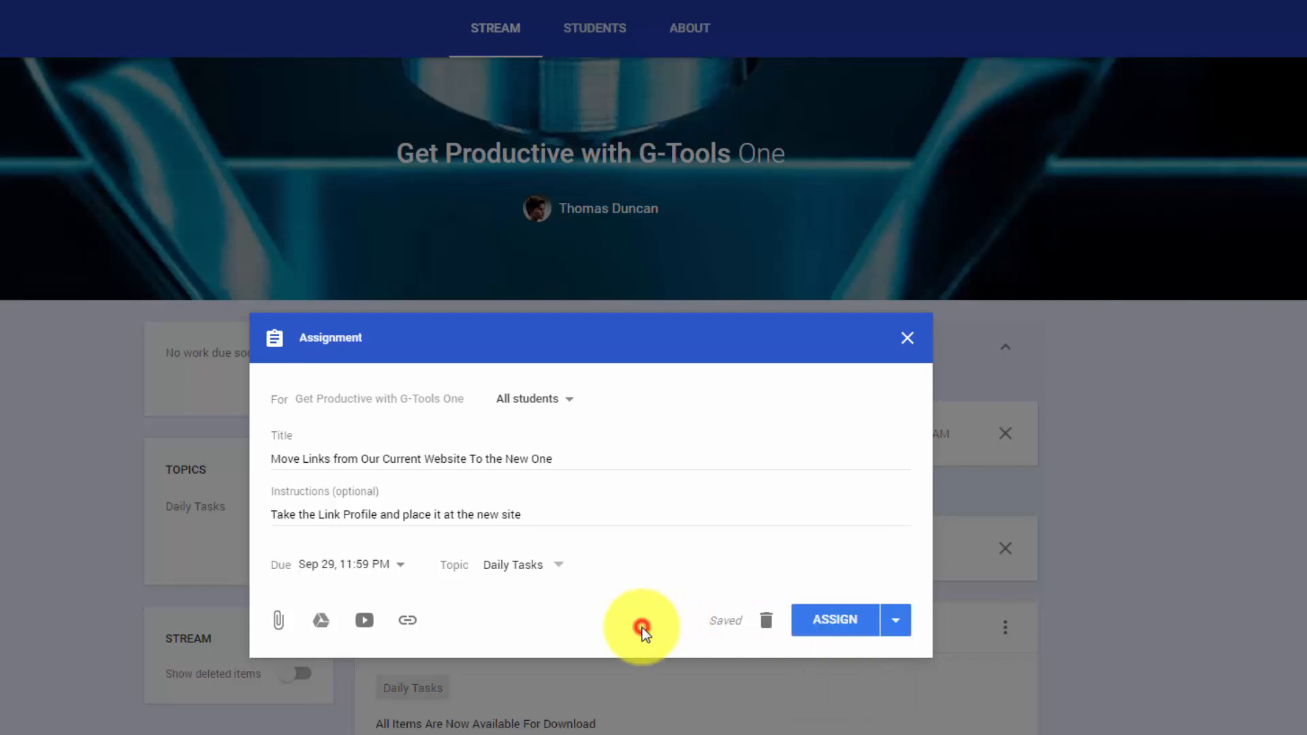
left_click(571, 402)
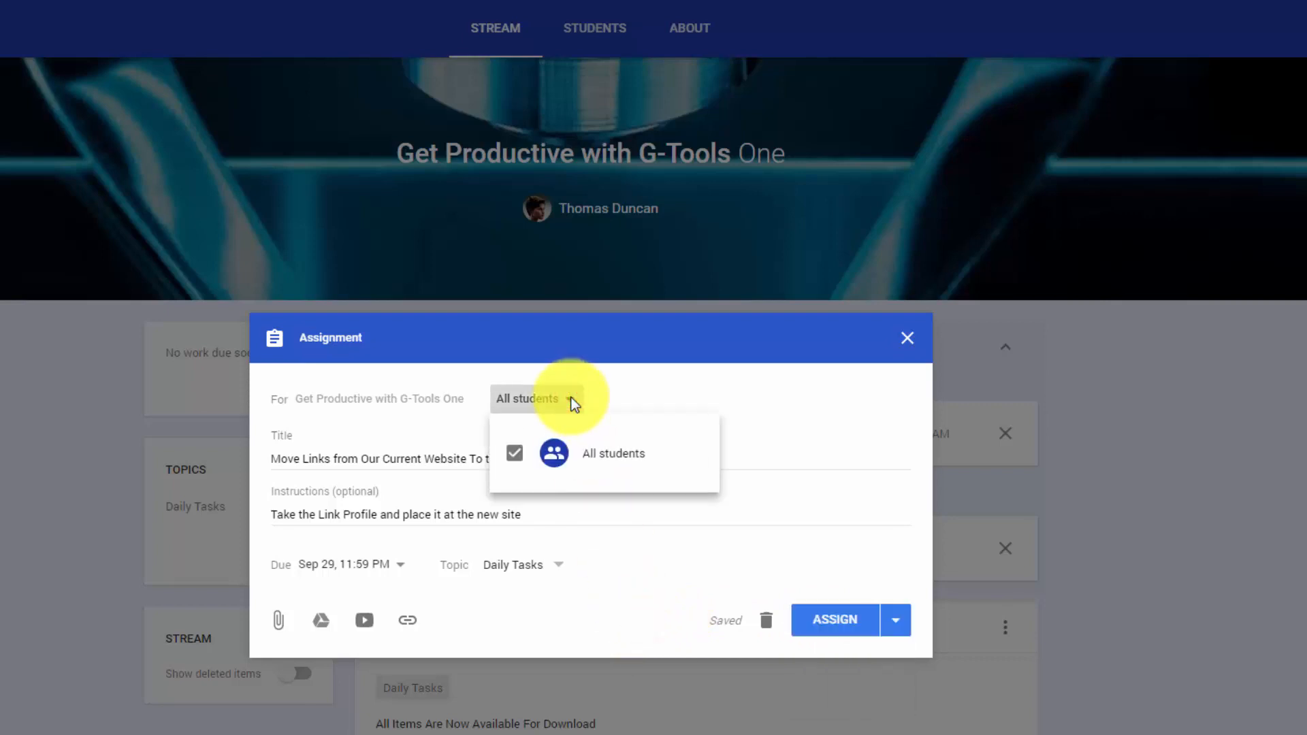
left_click(572, 400)
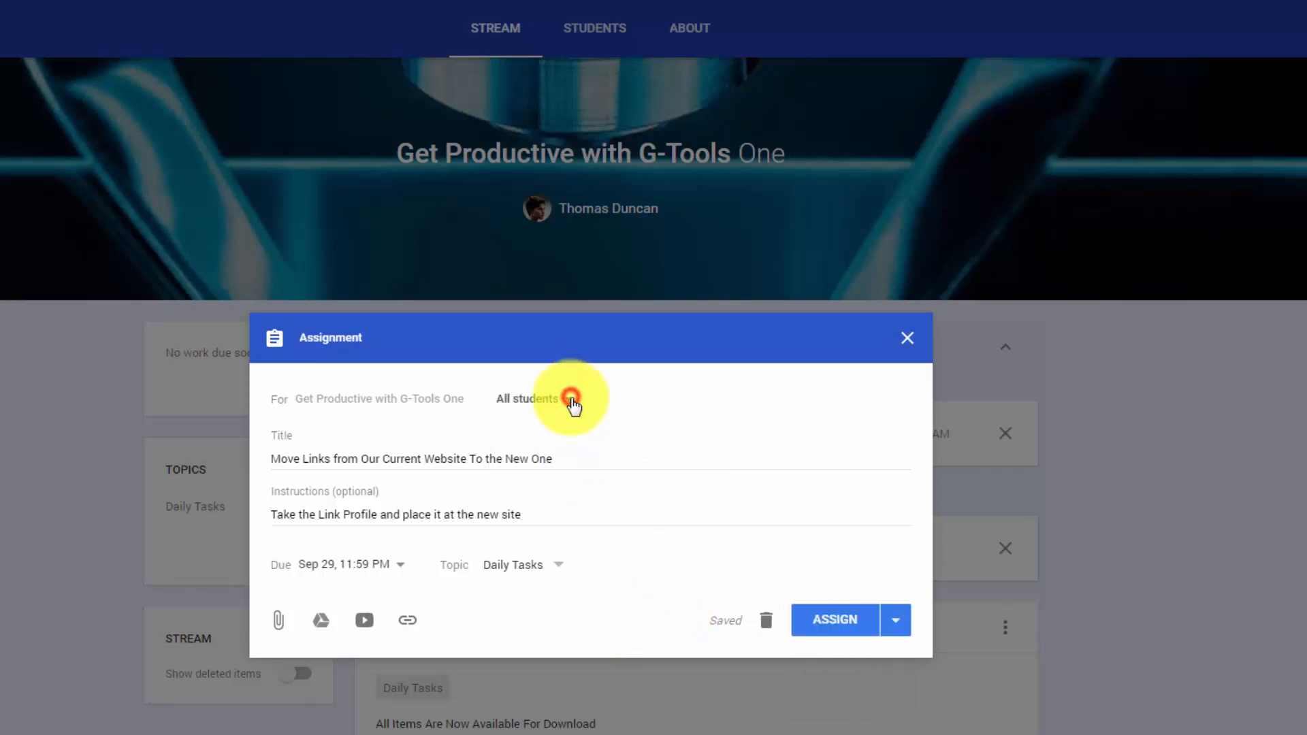
left_click(846, 619)
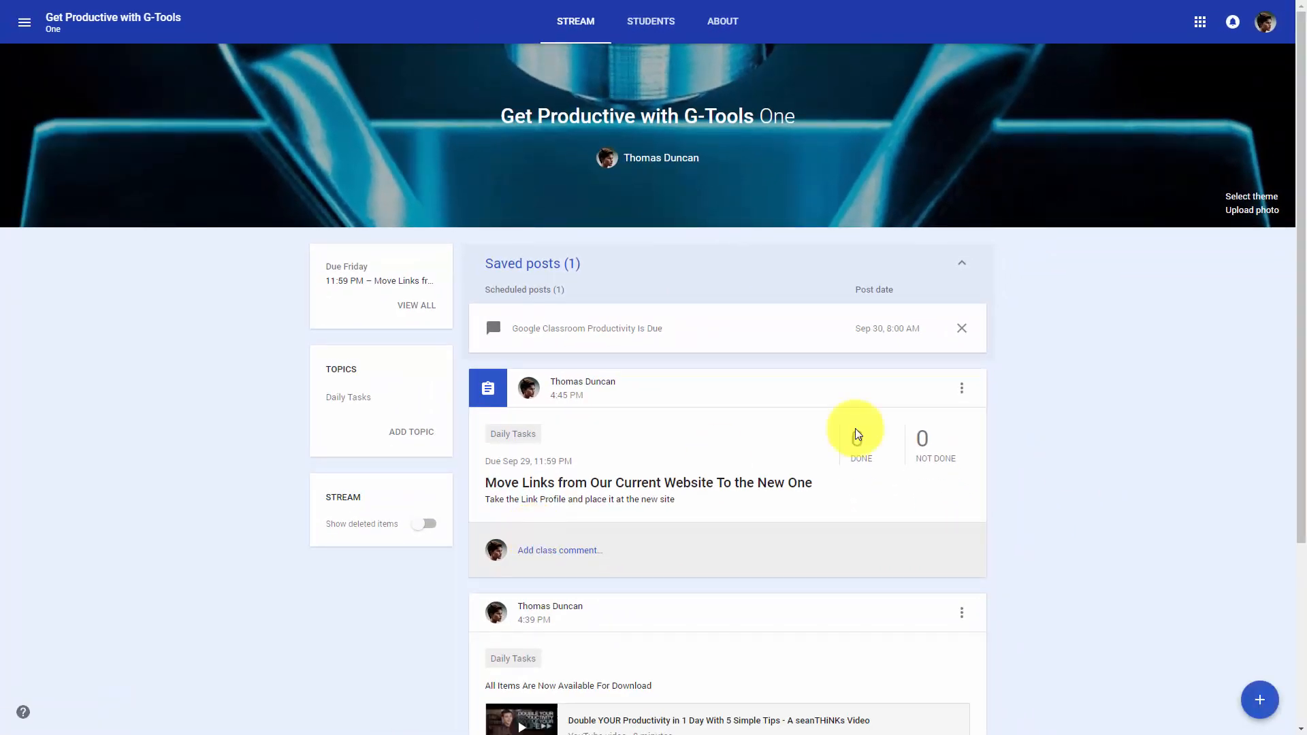
Look over the available post types, the Students and About pages, and the class theme gallery
left_click(1257, 701)
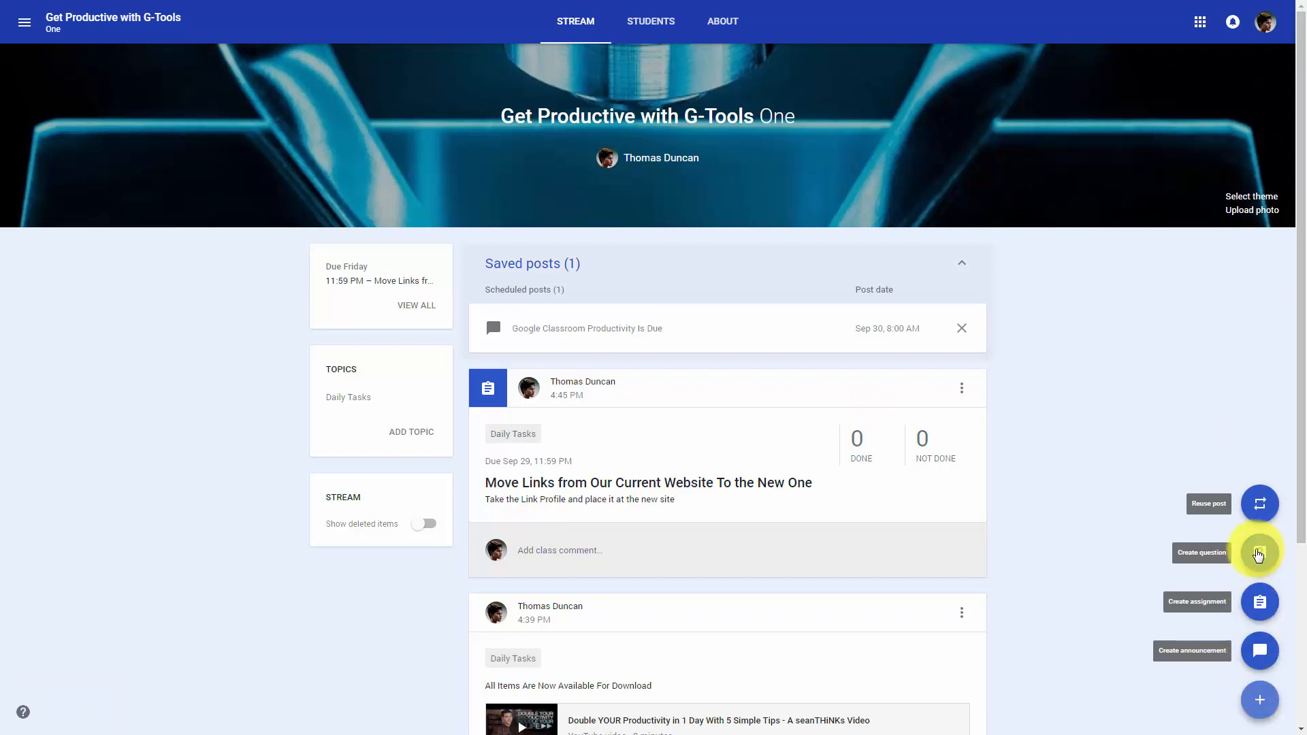
left_click(1257, 704)
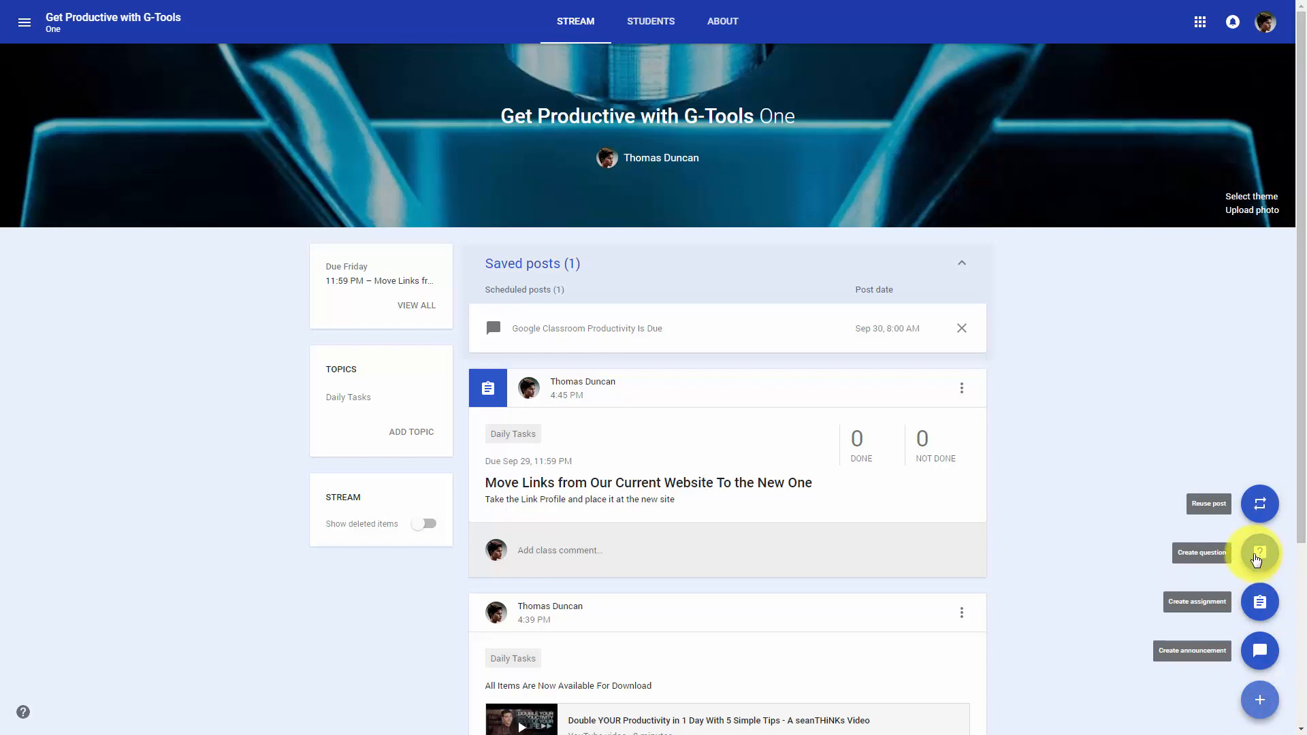
mouse_move(1256, 703)
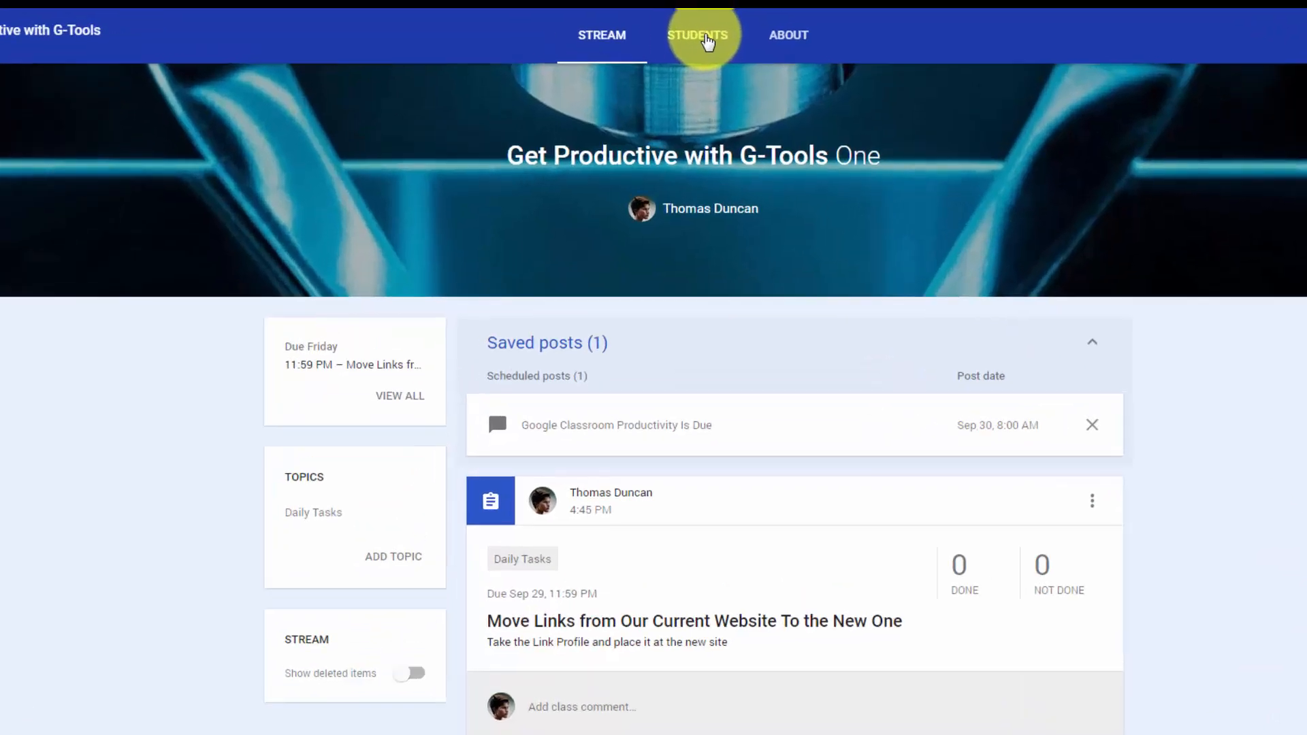
left_click(707, 41)
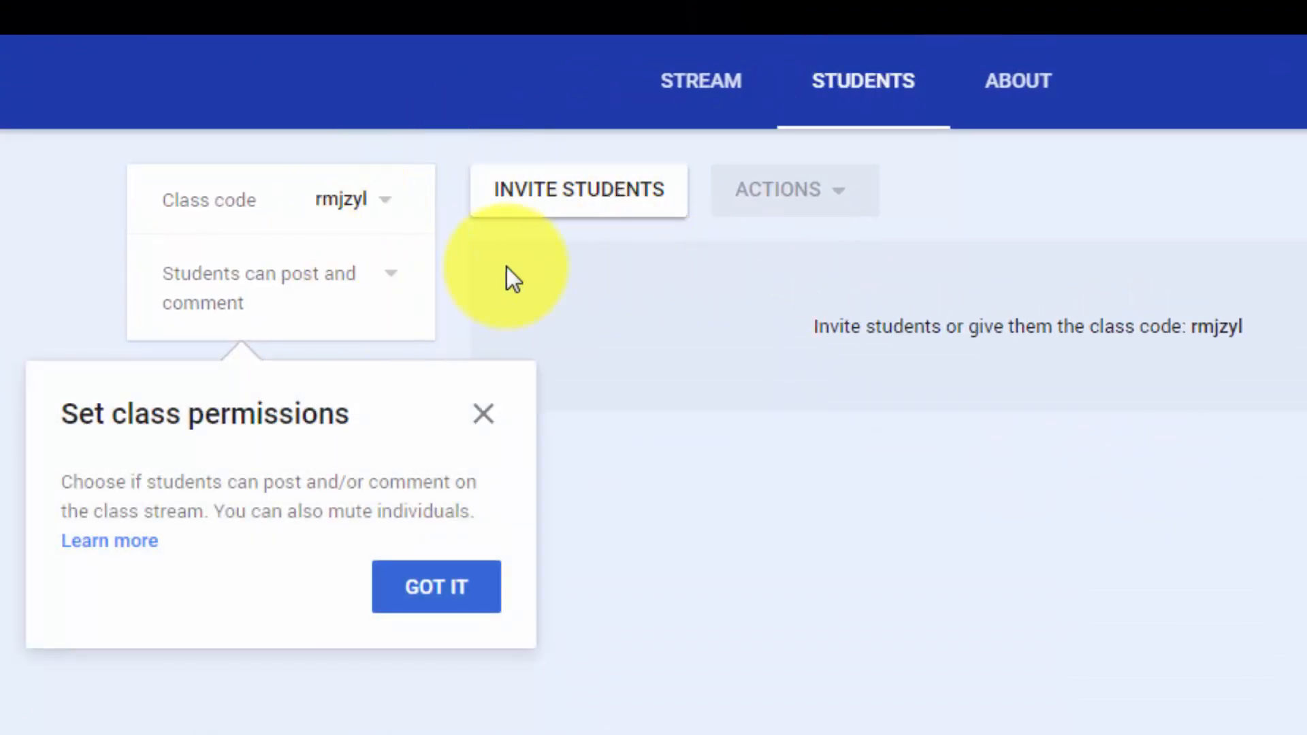
left_click(1019, 122)
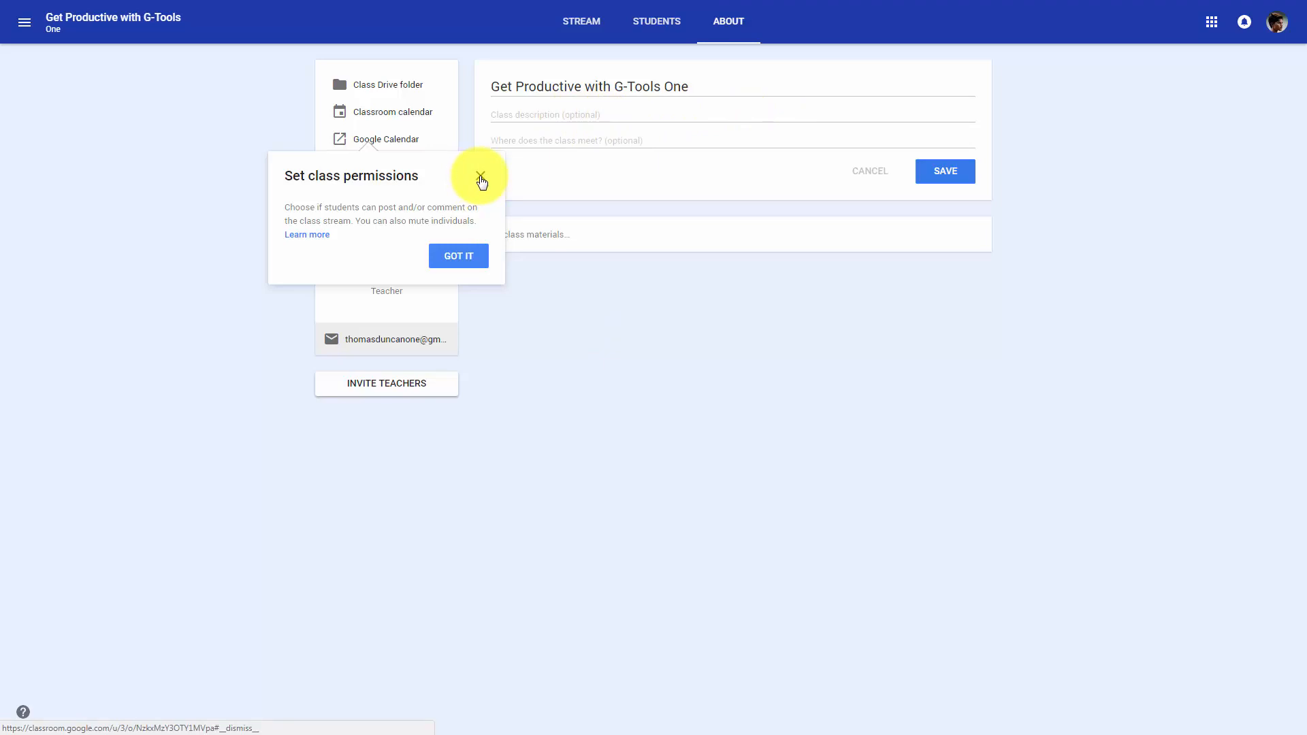
left_click(480, 178)
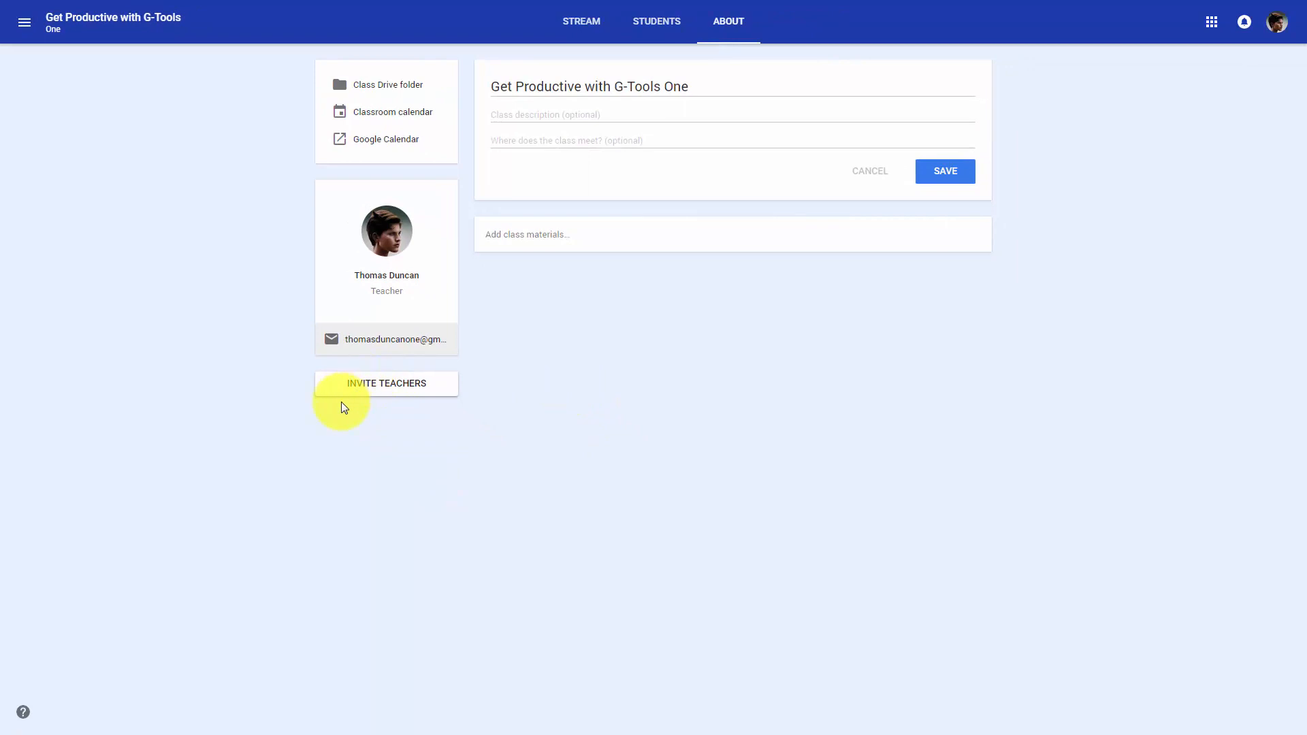
left_click(576, 22)
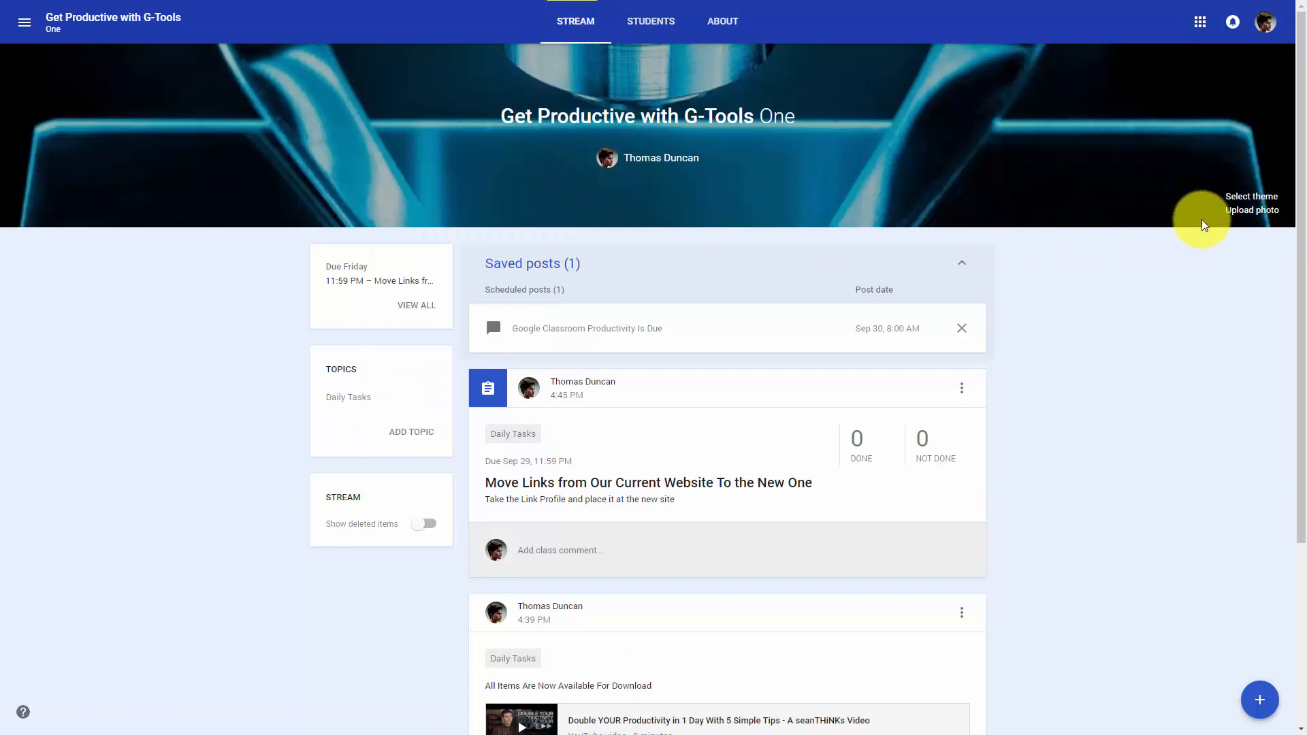
left_click(1248, 201)
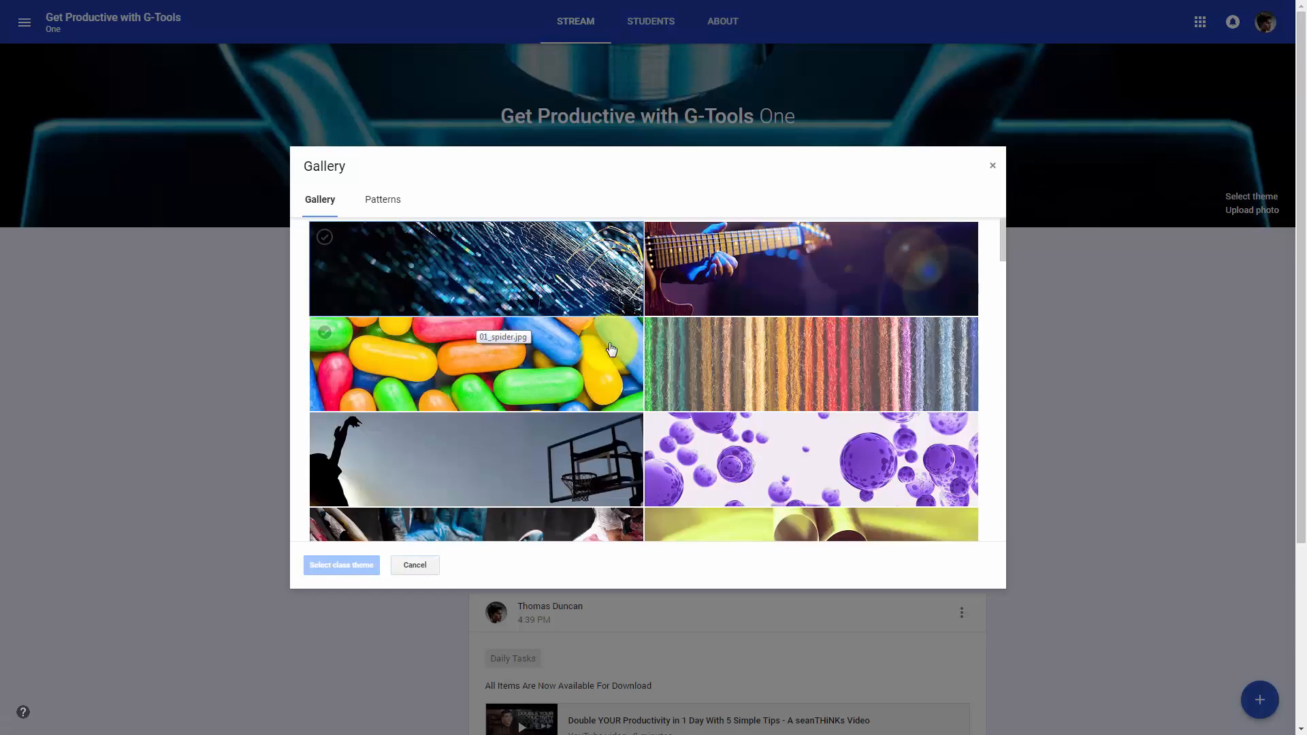
left_click(1057, 319)
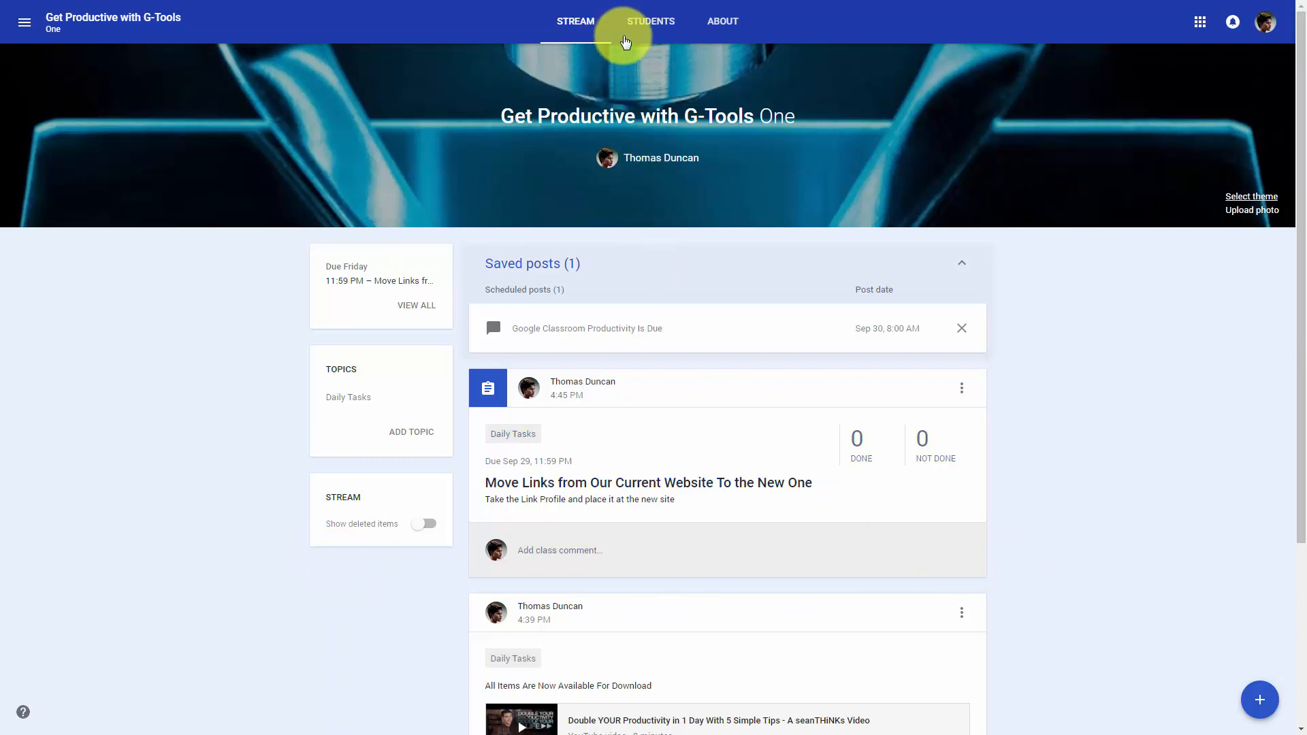
Invite a student to the class by entering the student's e-mail address as the recipient
left_click(648, 27)
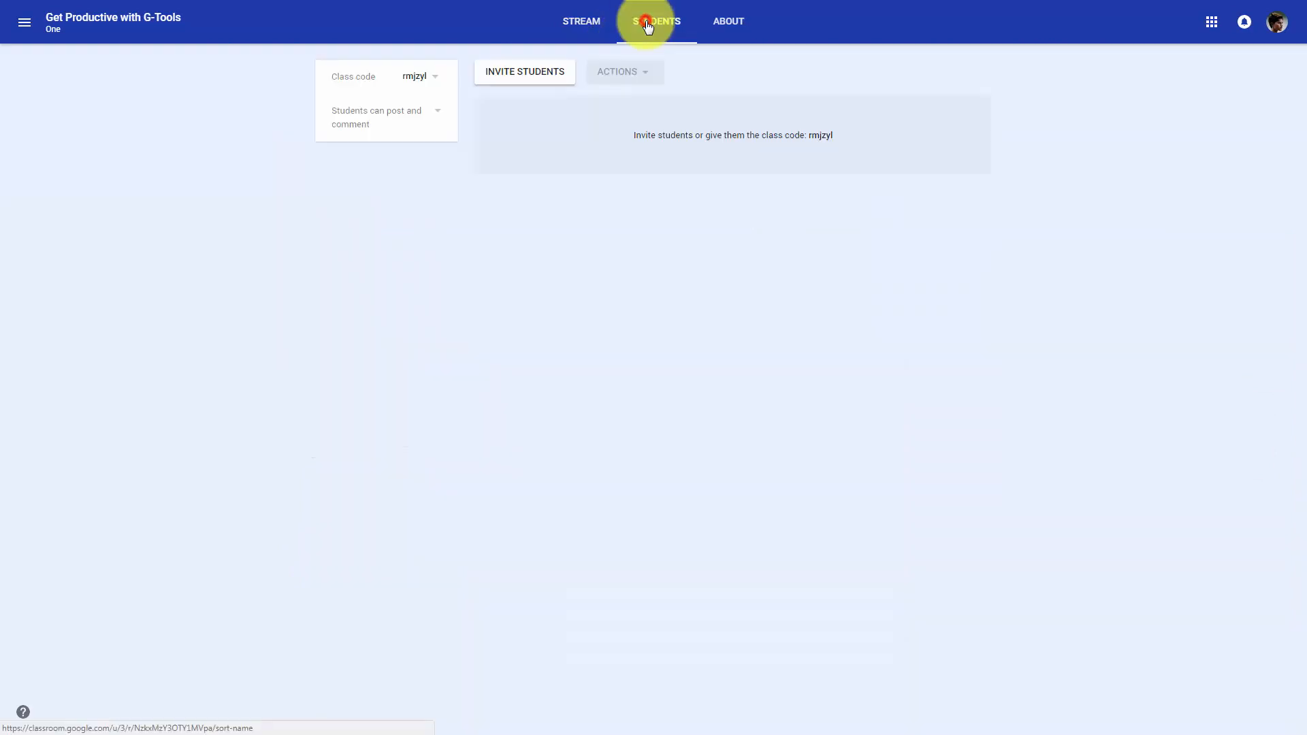
left_click(522, 80)
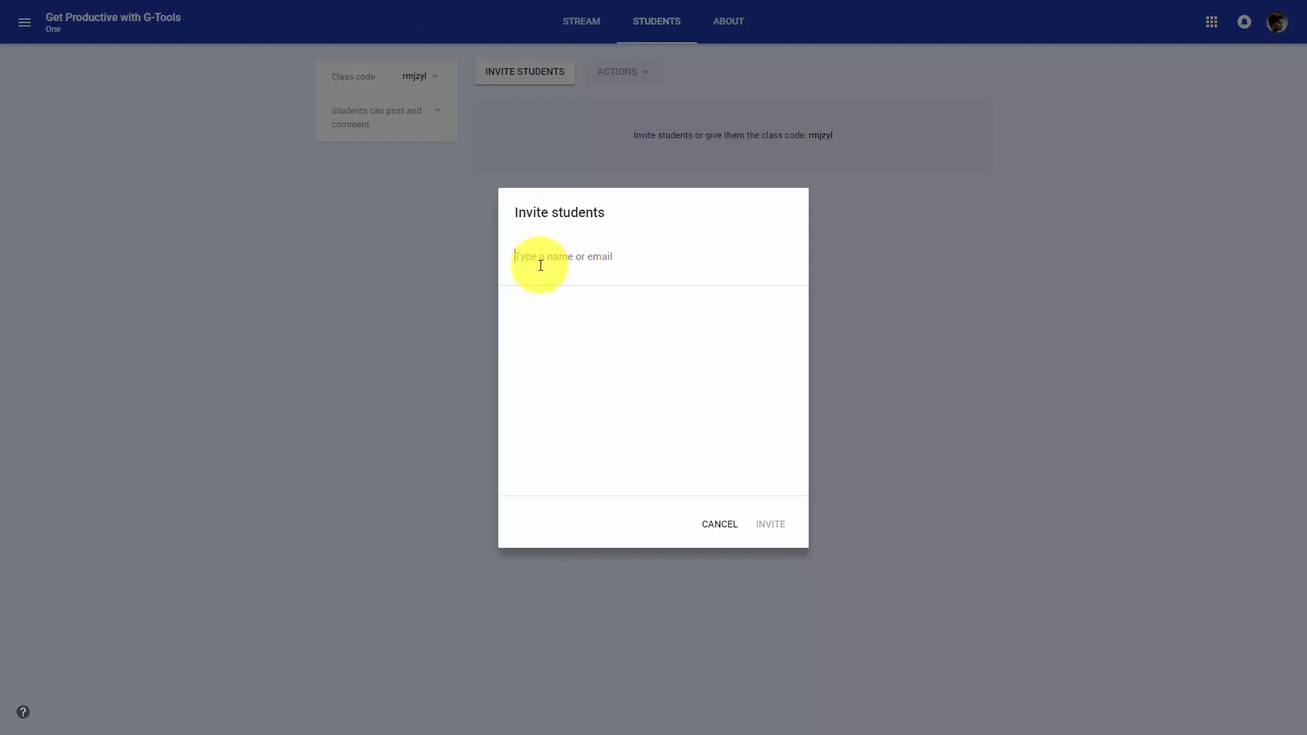
key("ctrl+v")
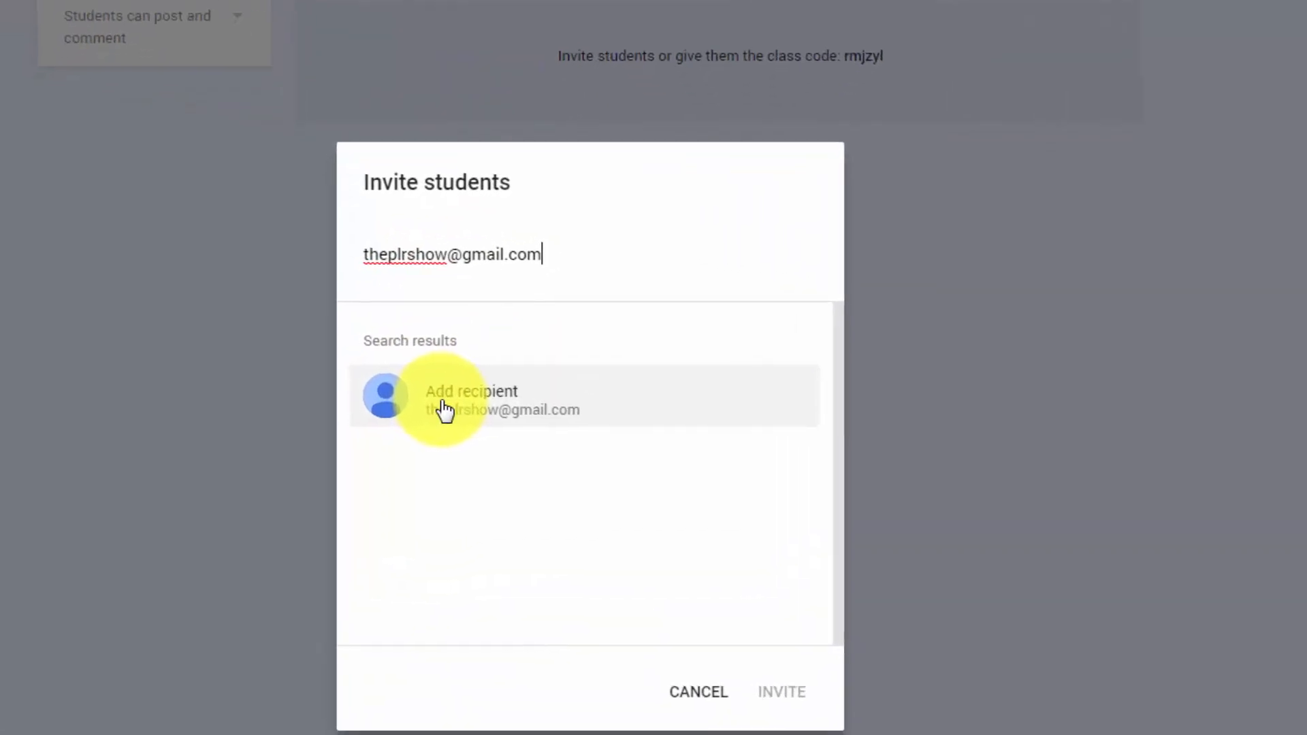
left_click(443, 409)
left_click(781, 691)
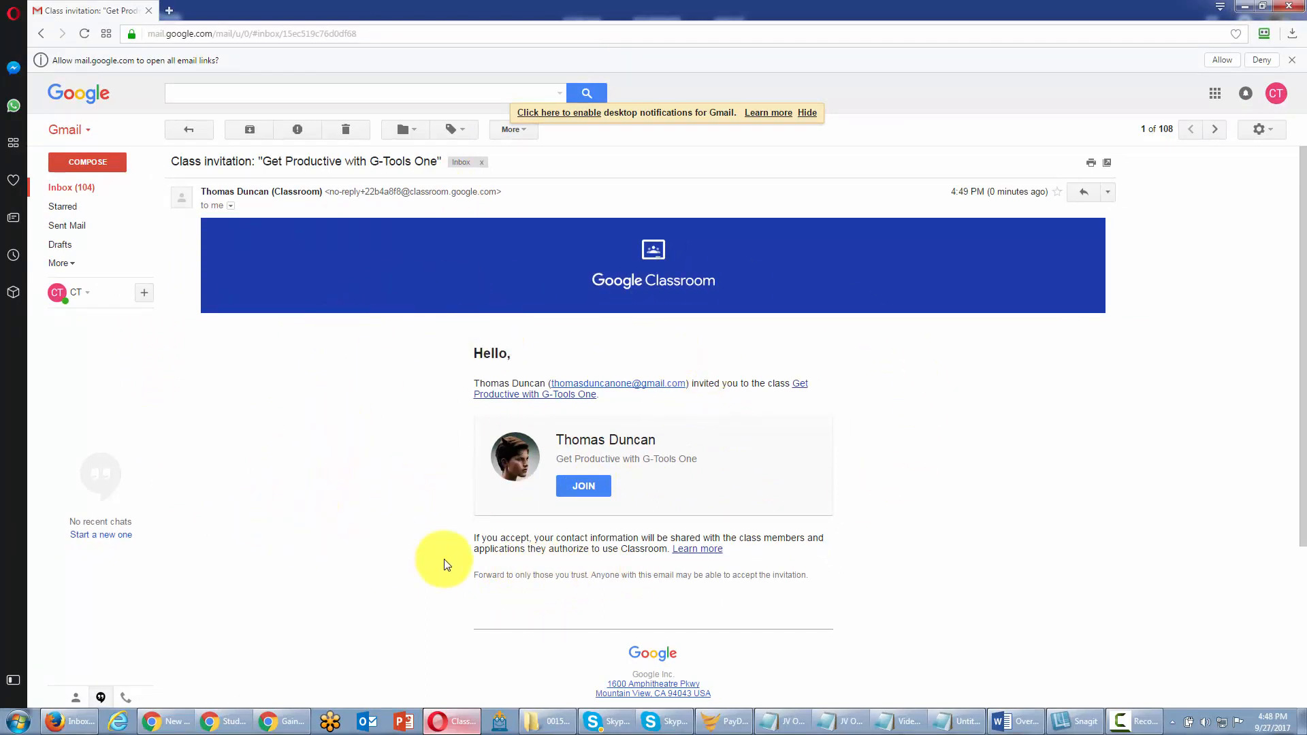
Switch to the student's Gmail, join the class from the invitation e-mail, and look over its stream
left_click(581, 487)
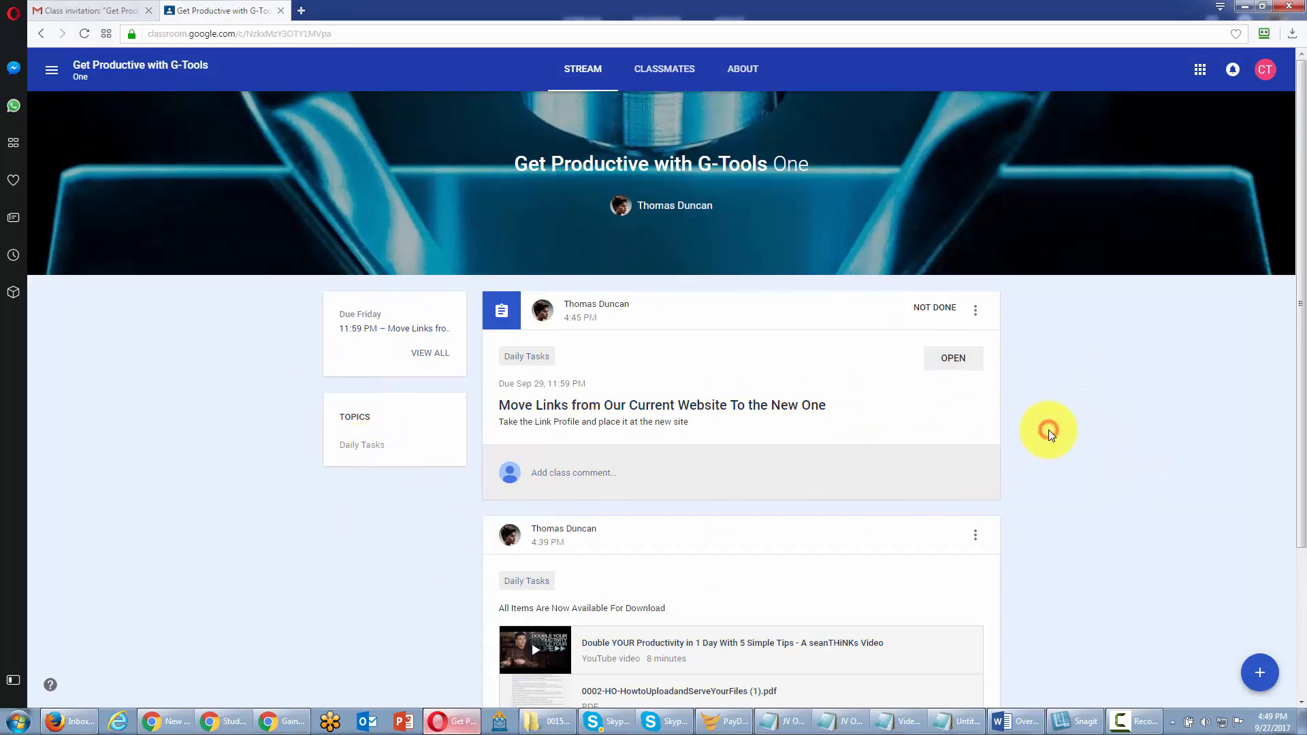
scroll(1052, 449, "down", 1)
scroll(1056, 469, "up", 1)
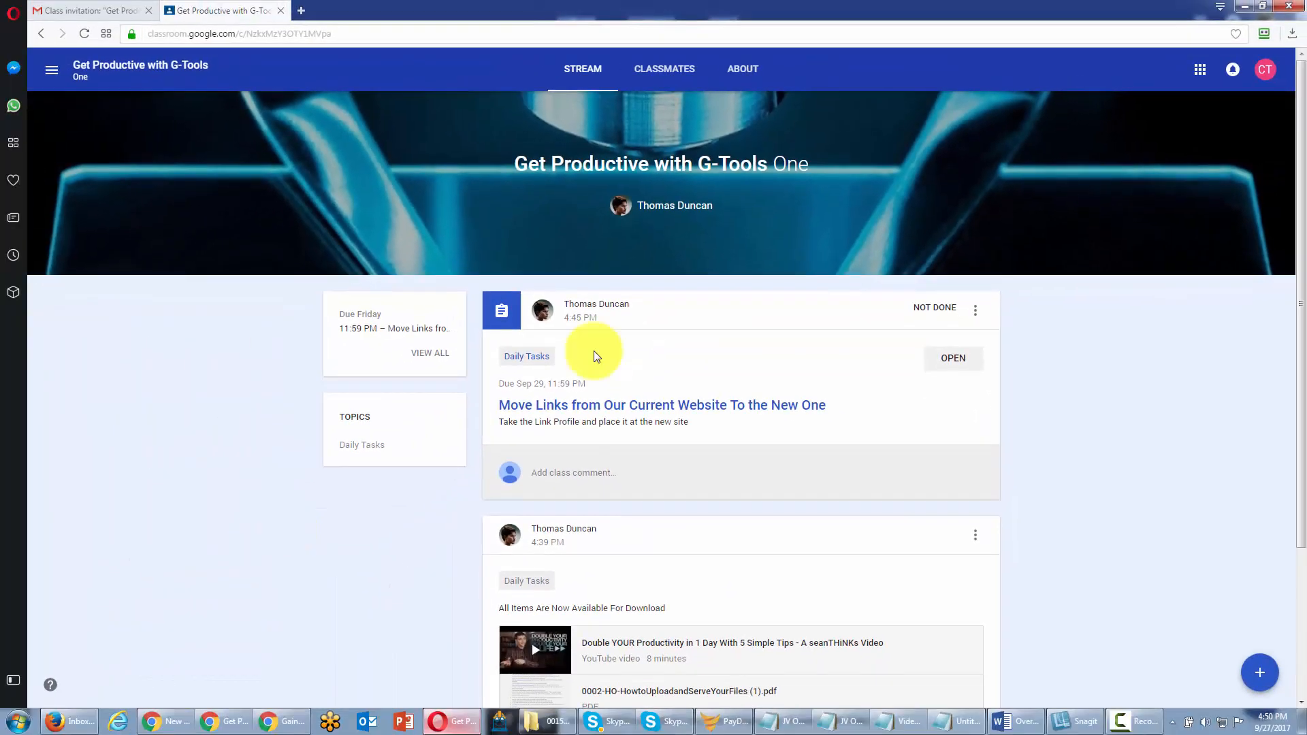
scroll(1069, 519, "down", 2)
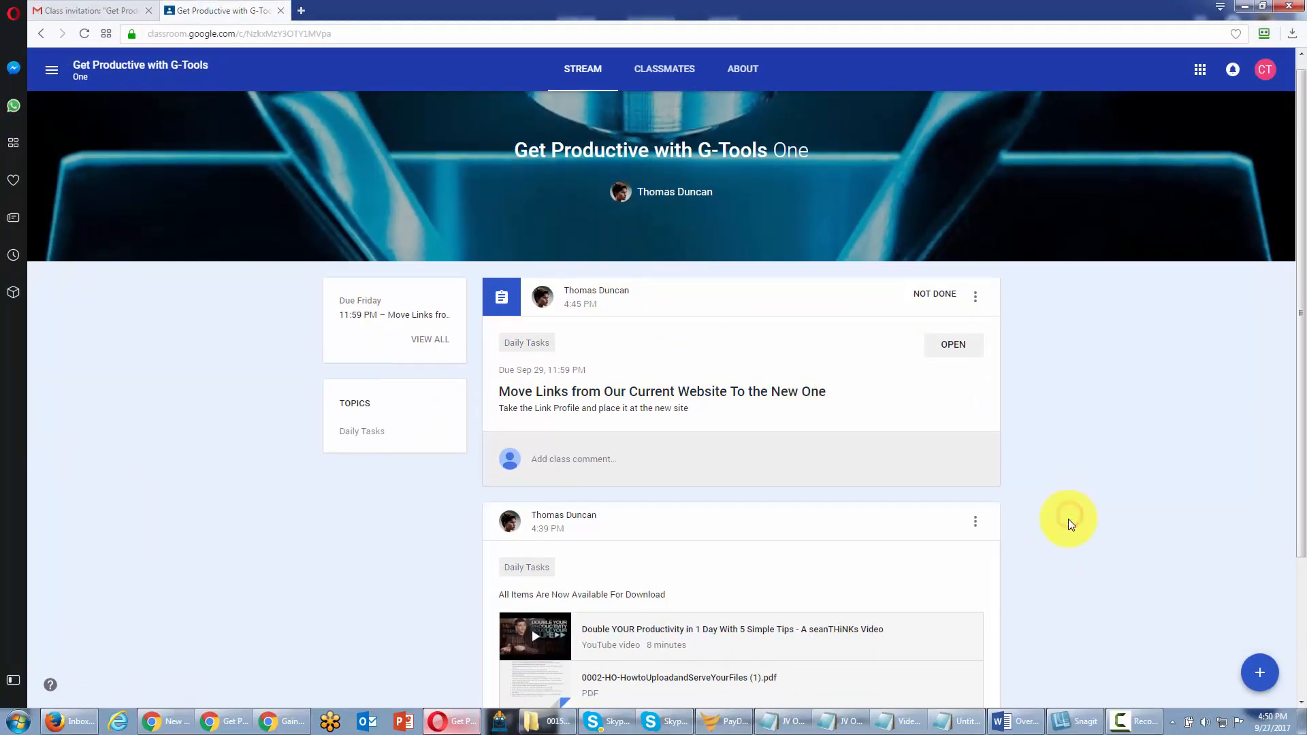
scroll(1068, 534, "up", 2)
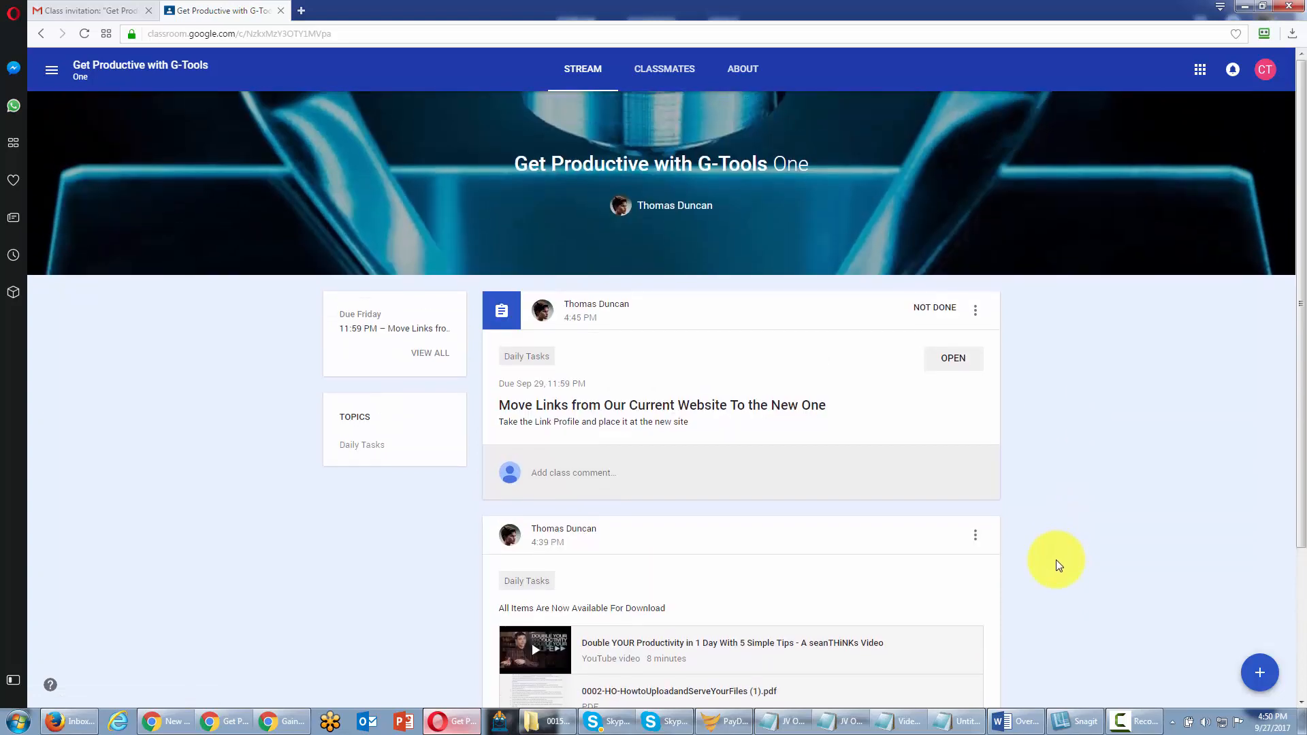
As the student, mark the "Move Links from Our Current Website To the New One" assignment as done and check its status in the teacher's stream
left_click(952, 363)
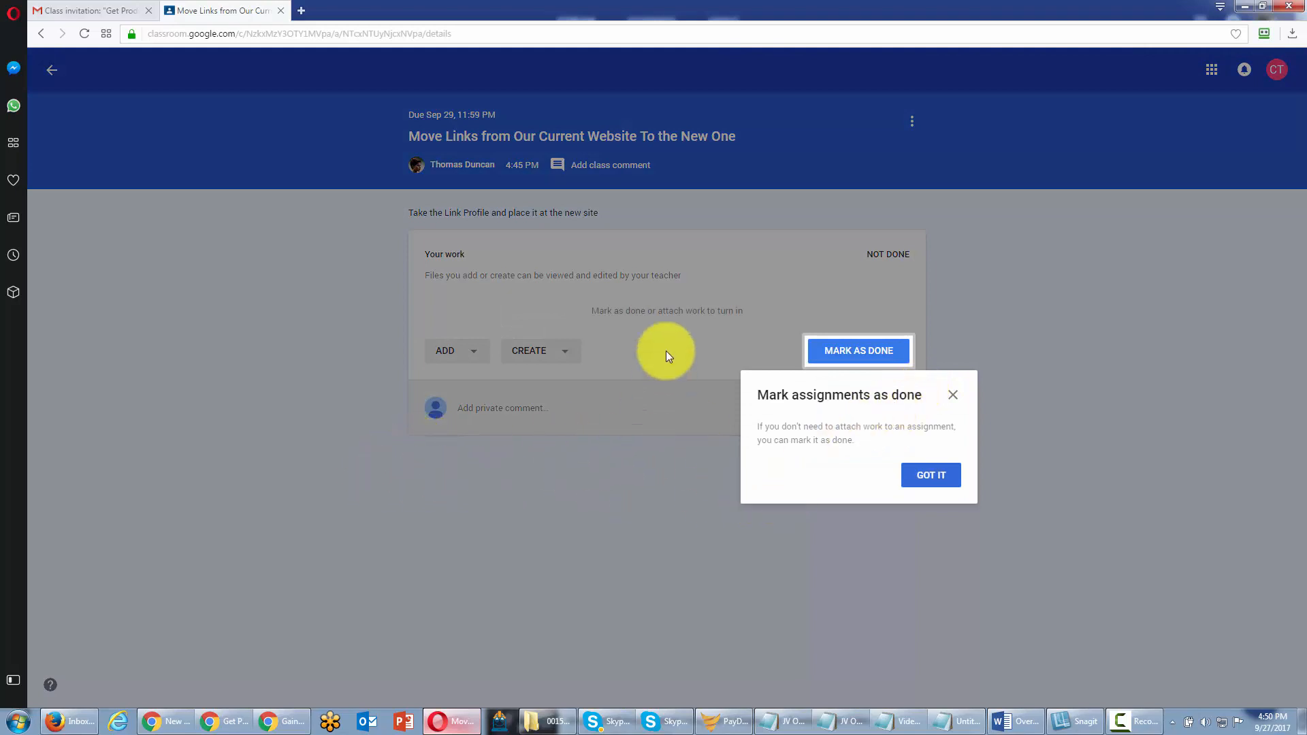
left_click(934, 477)
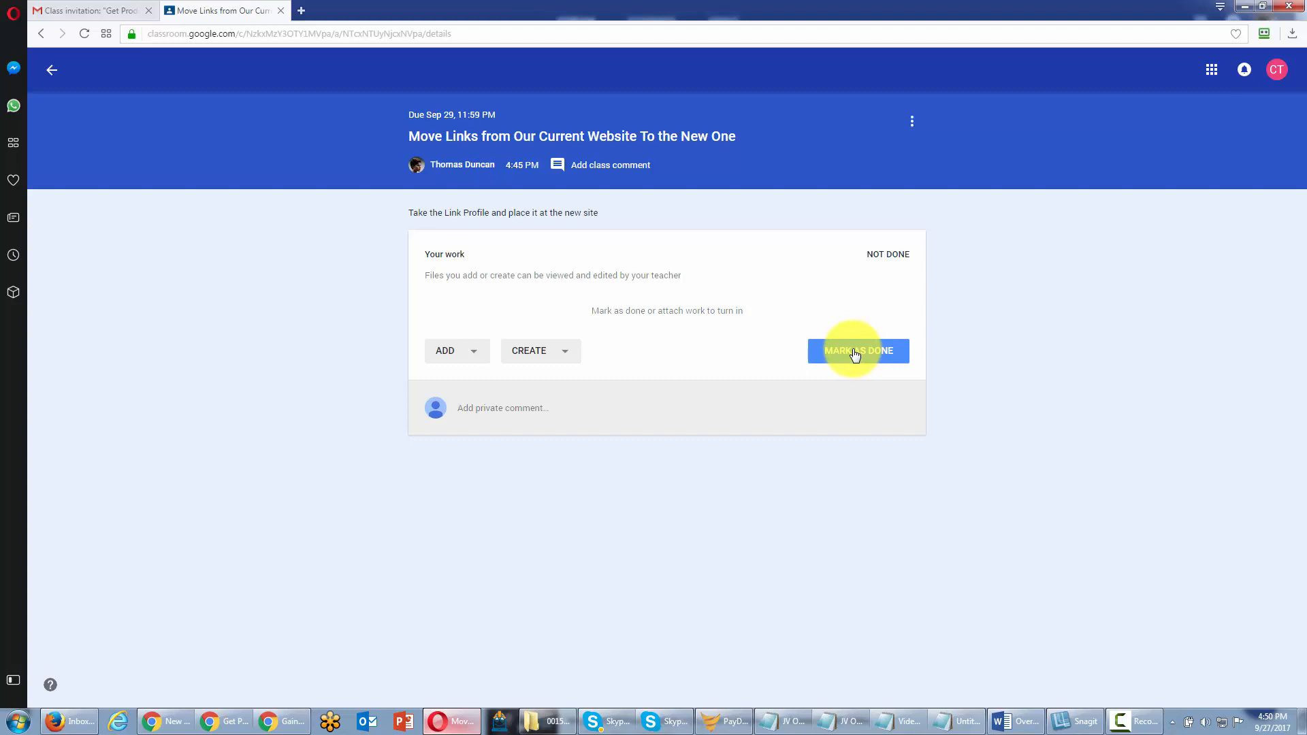
left_click(854, 353)
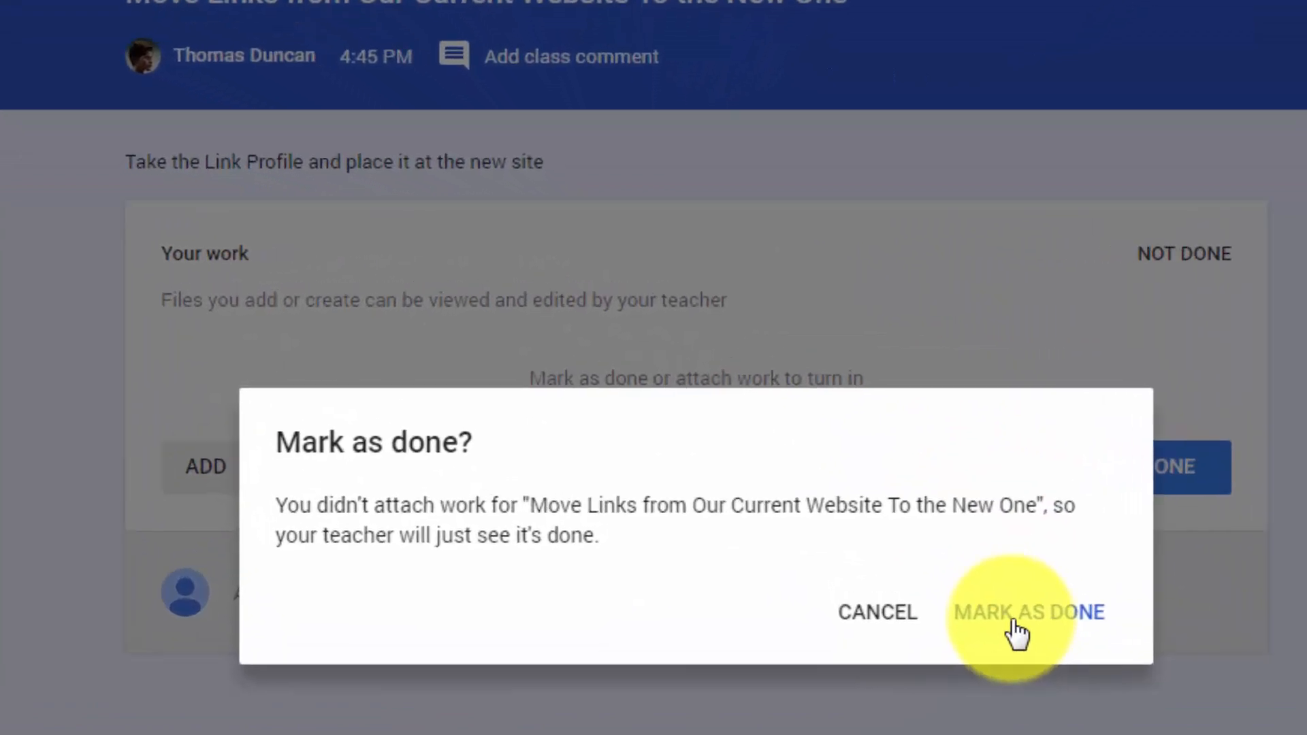
left_click(1015, 619)
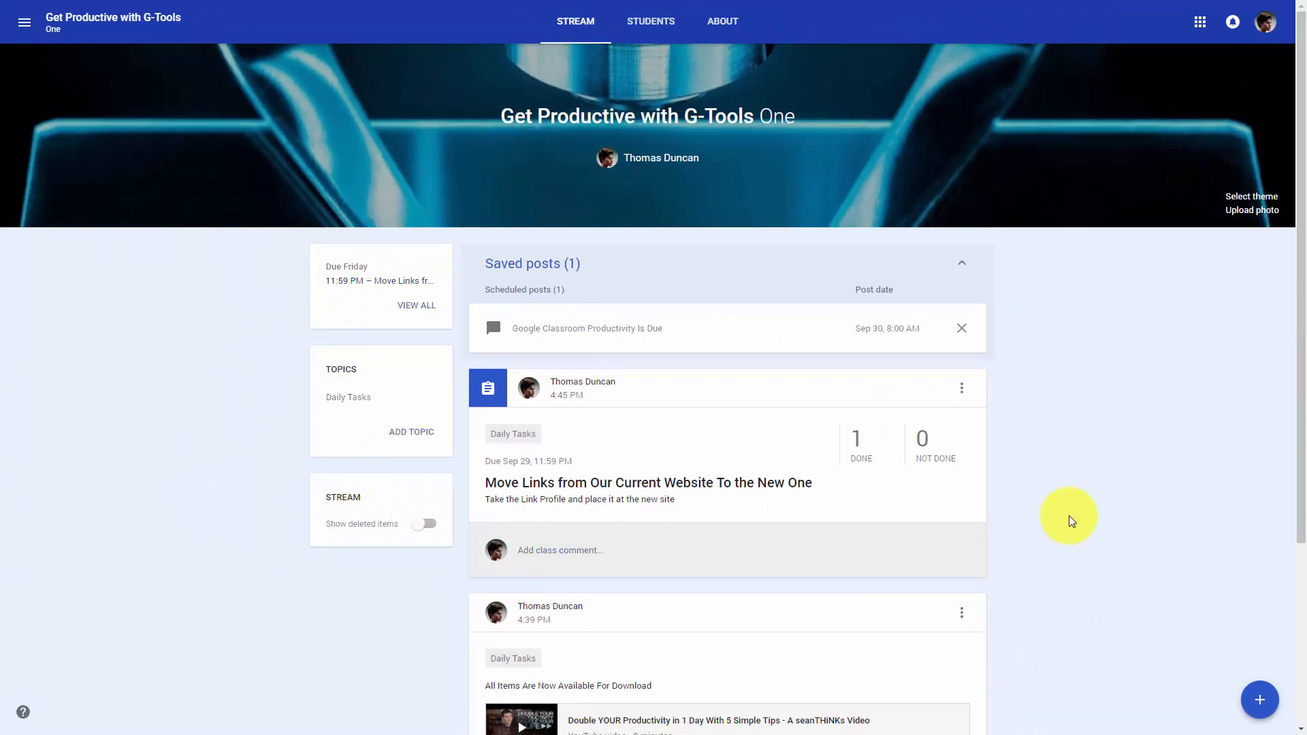
scroll(1070, 558, "down", 1)
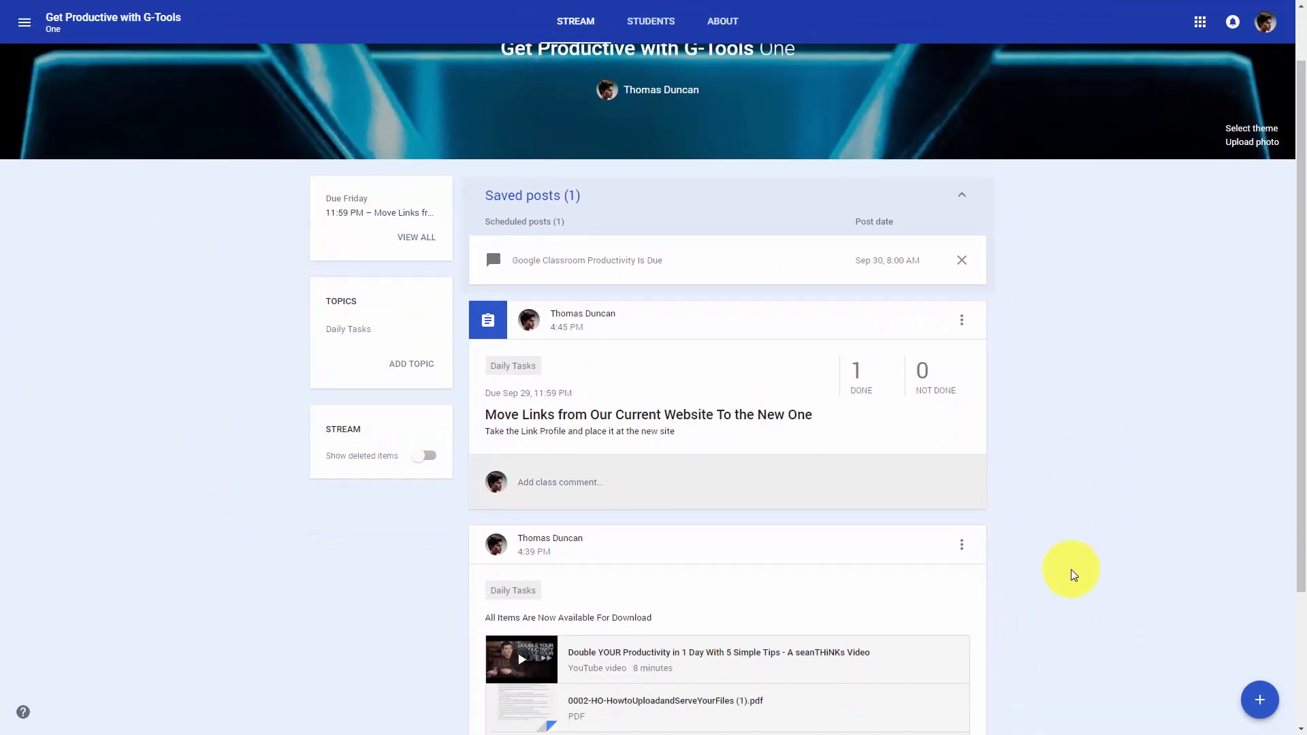
scroll(1071, 569, "up", 1)
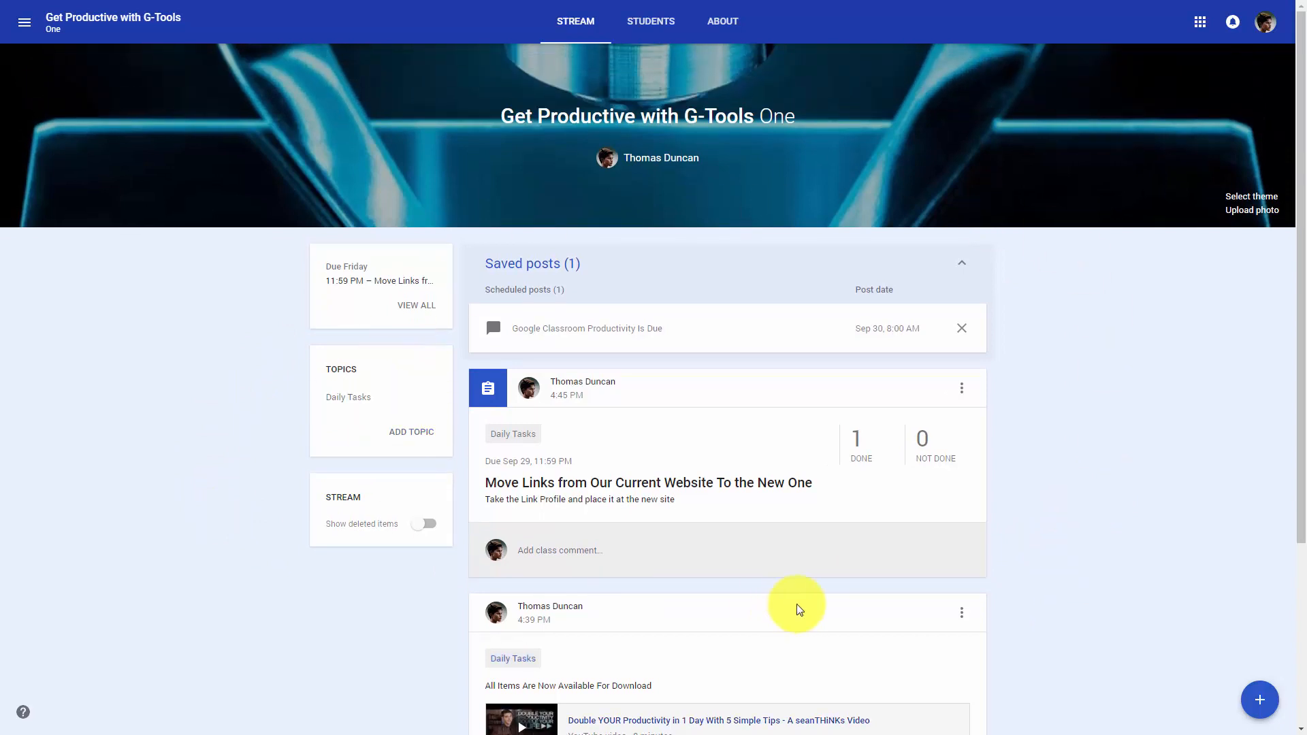